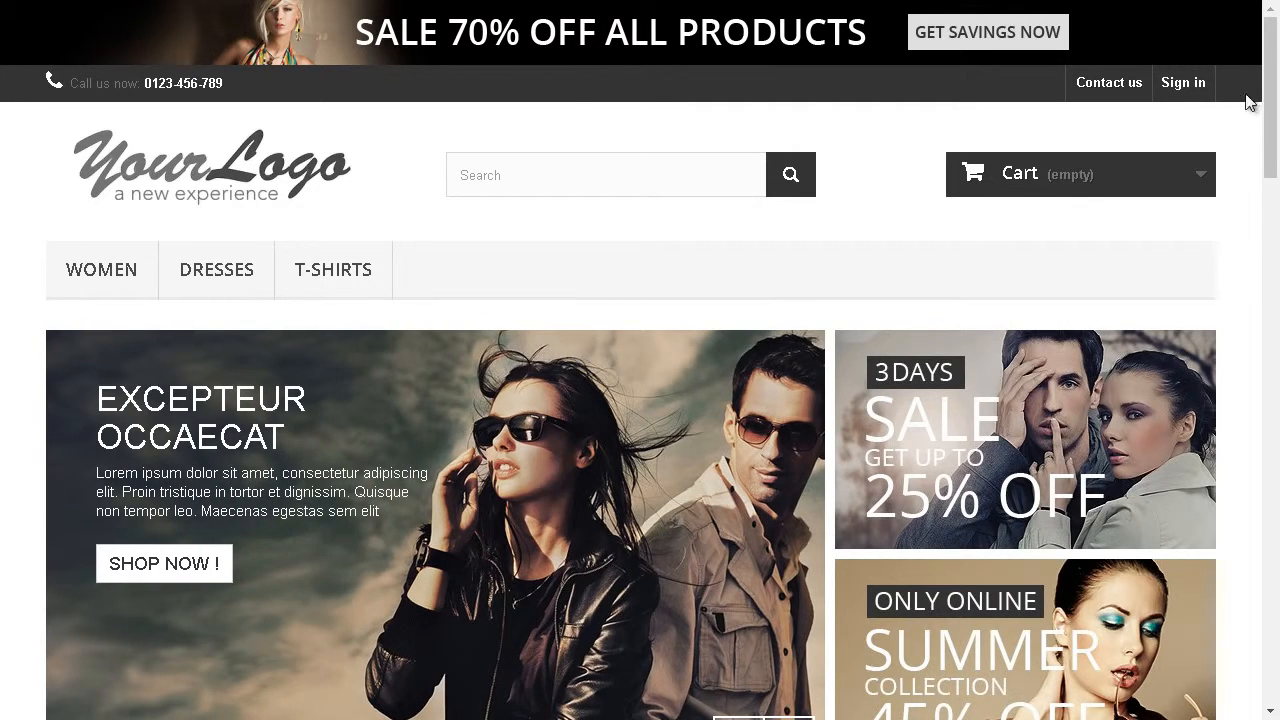
Step: Open the Women category in the storefront and look through its product listing
drag(1272, 86, 1272, 60)
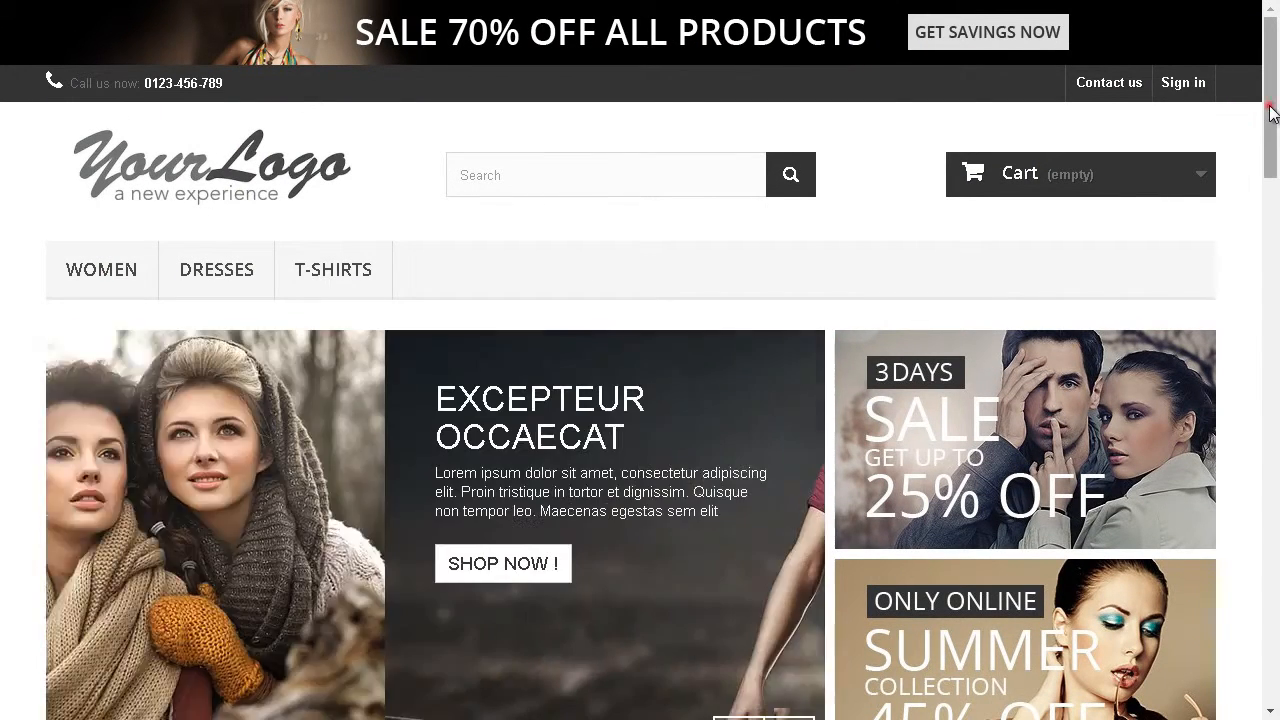
drag(1271, 105, 1271, 141)
mouse_move(97, 150)
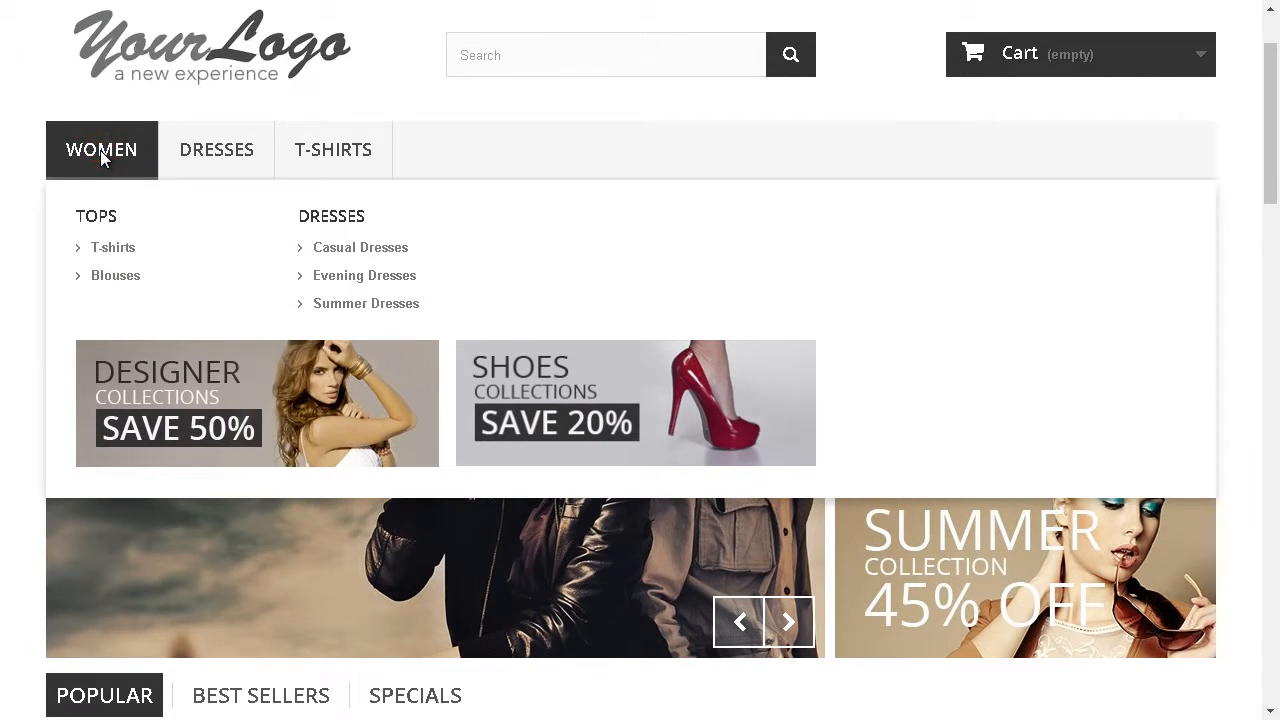
click(100, 150)
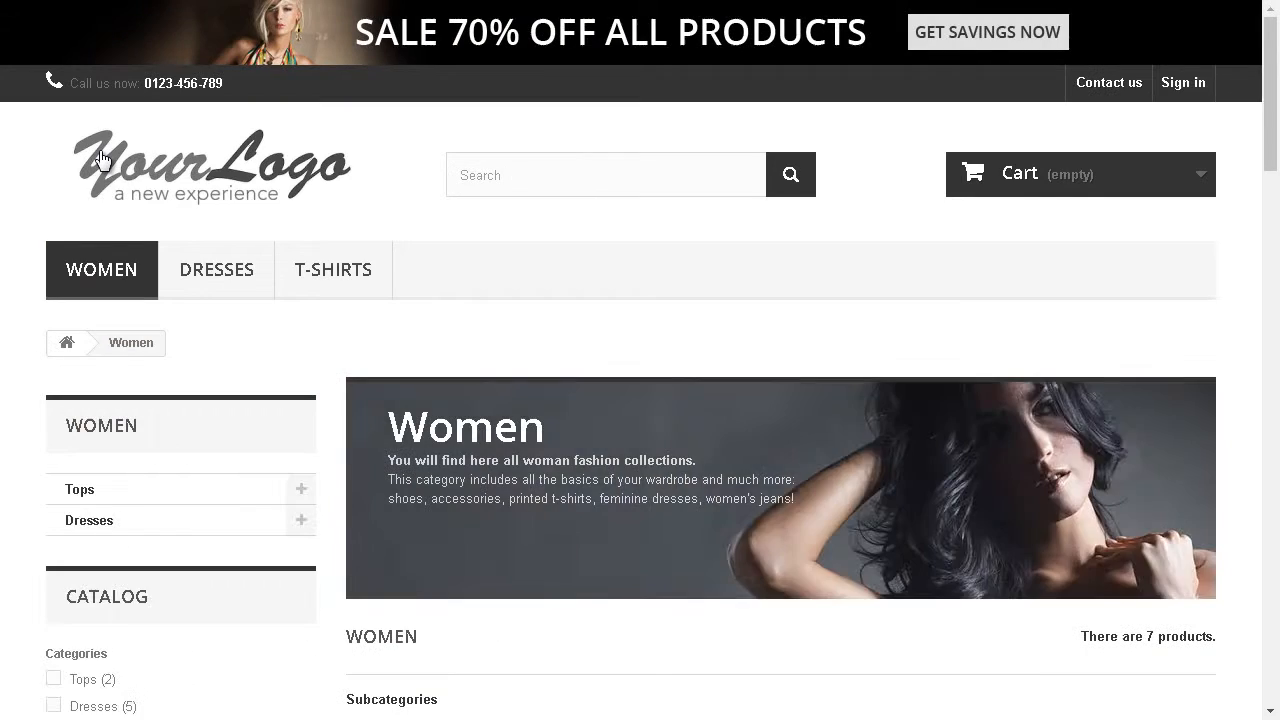
drag(1271, 85, 1273, 368)
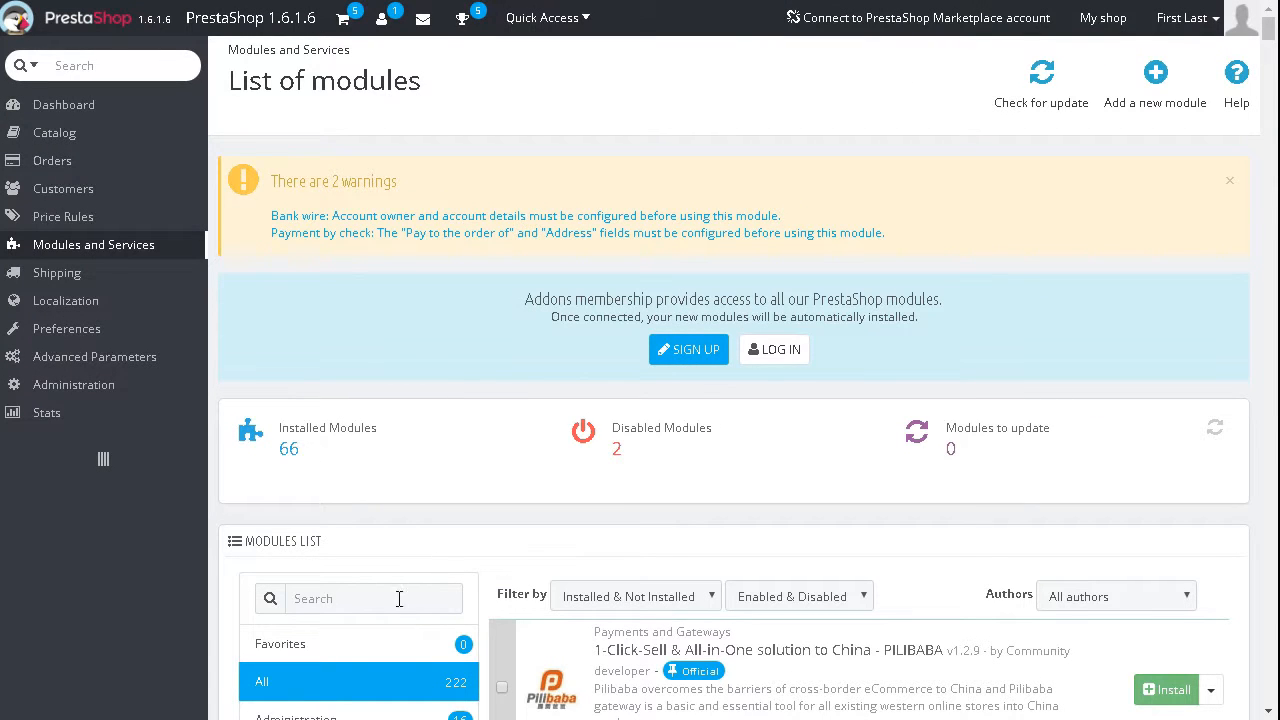
Step: Search the back office module list for "infinite" and open the configuration of the Infinite Product Scroll module
mouse_move(190, 256)
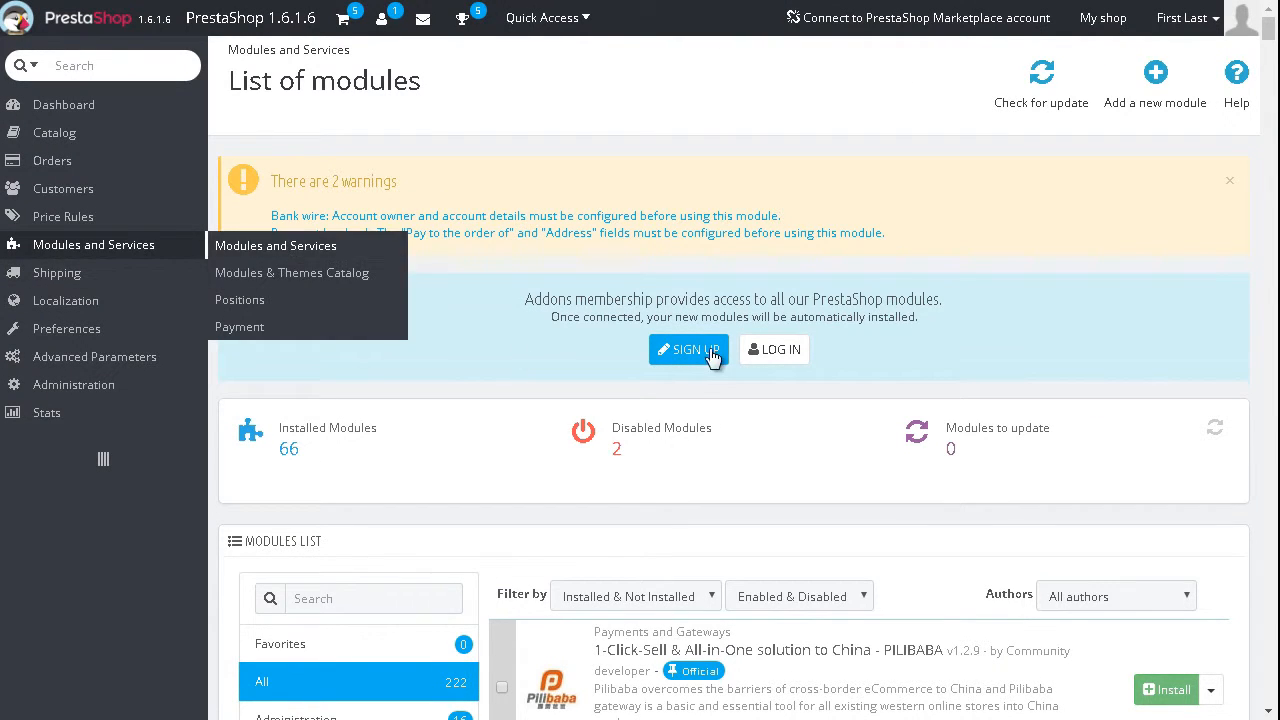
drag(1273, 38, 1272, 50)
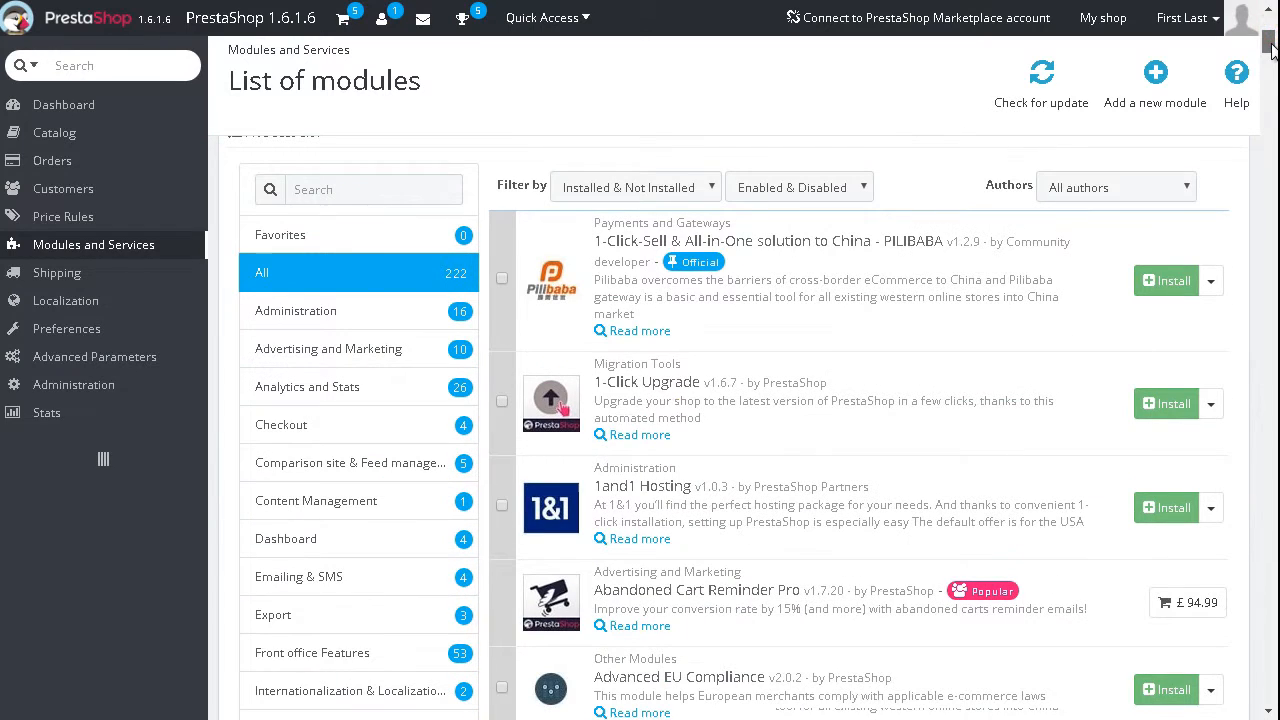
click(378, 190)
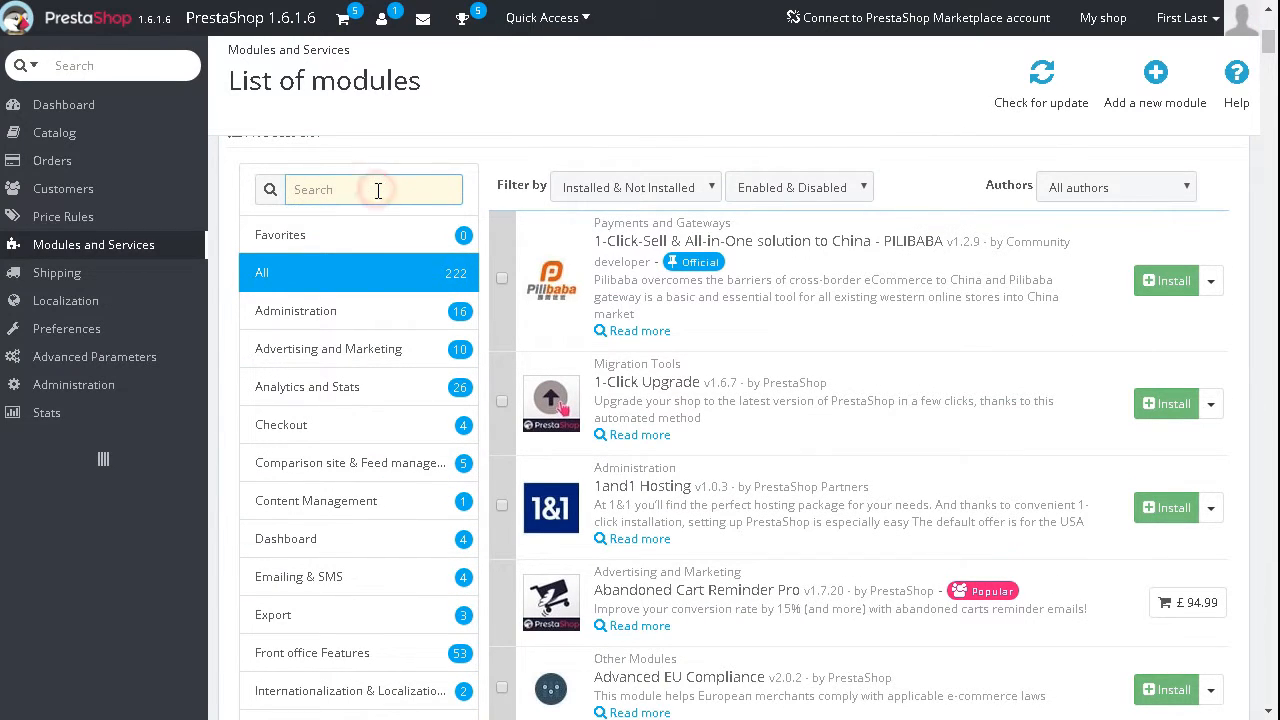
text(infinite)
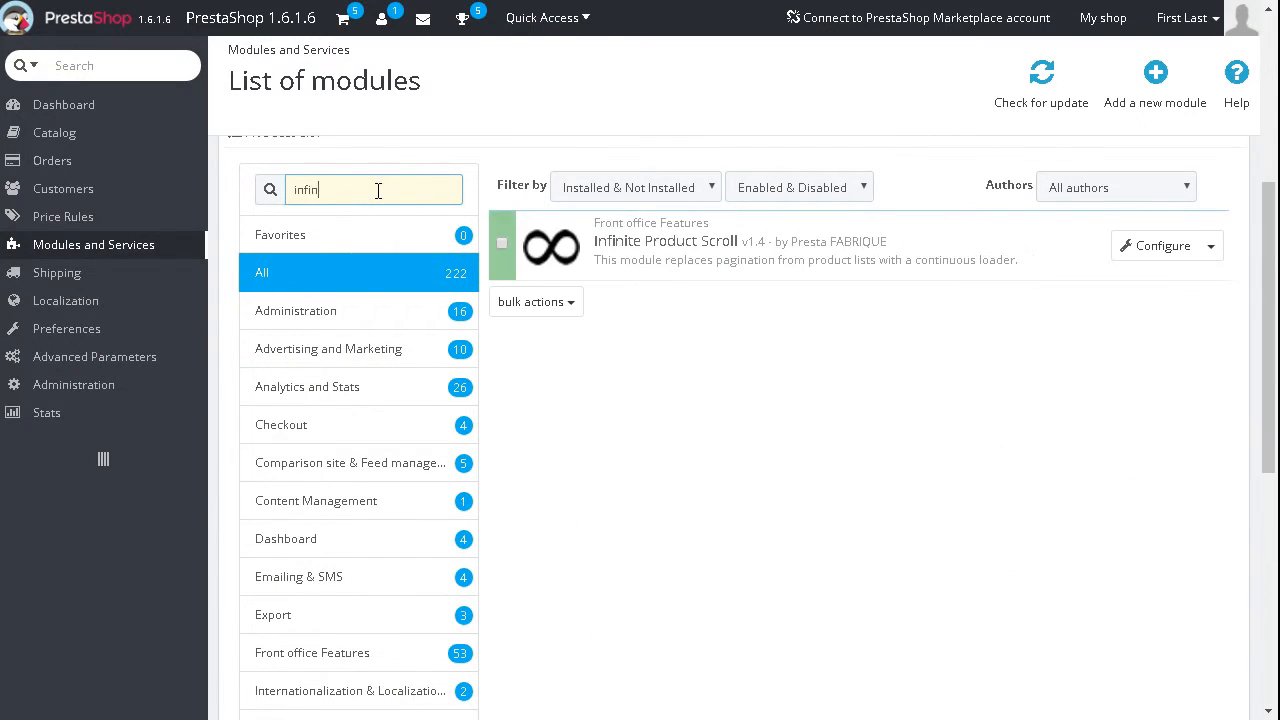
click(1160, 250)
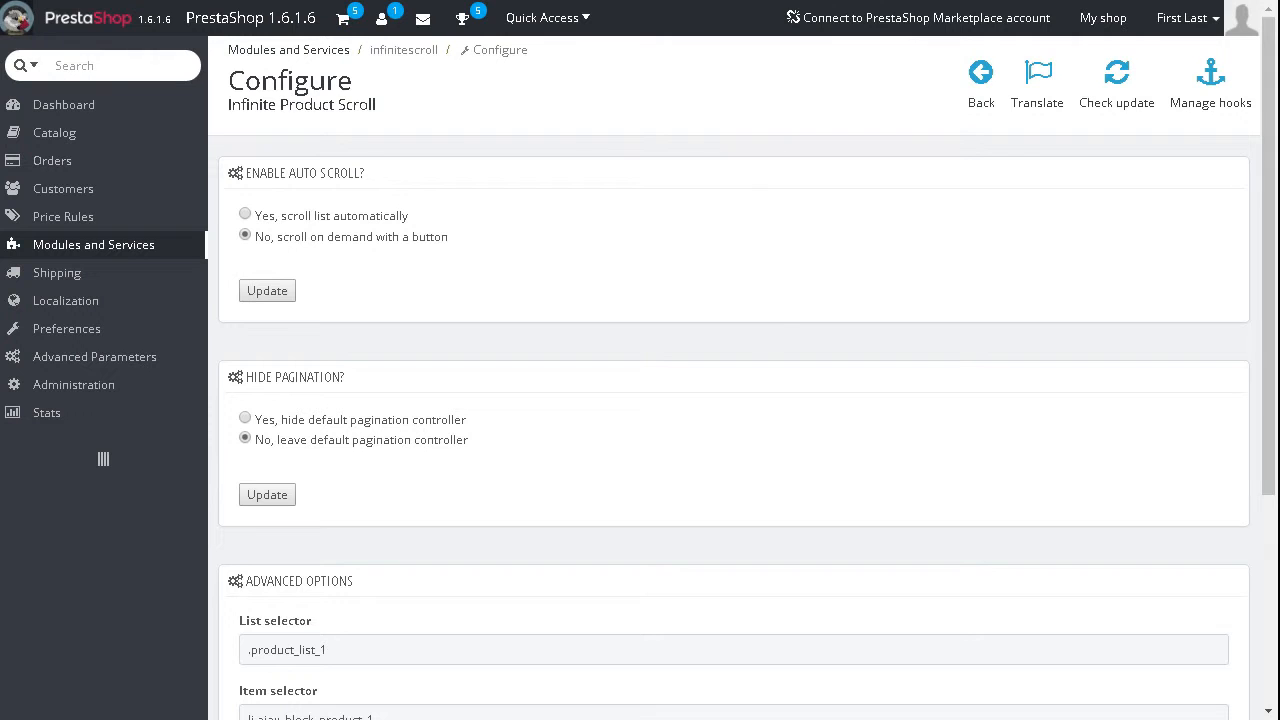
Step: Examine the List, Item, Navigation and Next selector values in the module's advanced options, including their _1 endings
drag(1272, 150, 1268, 366)
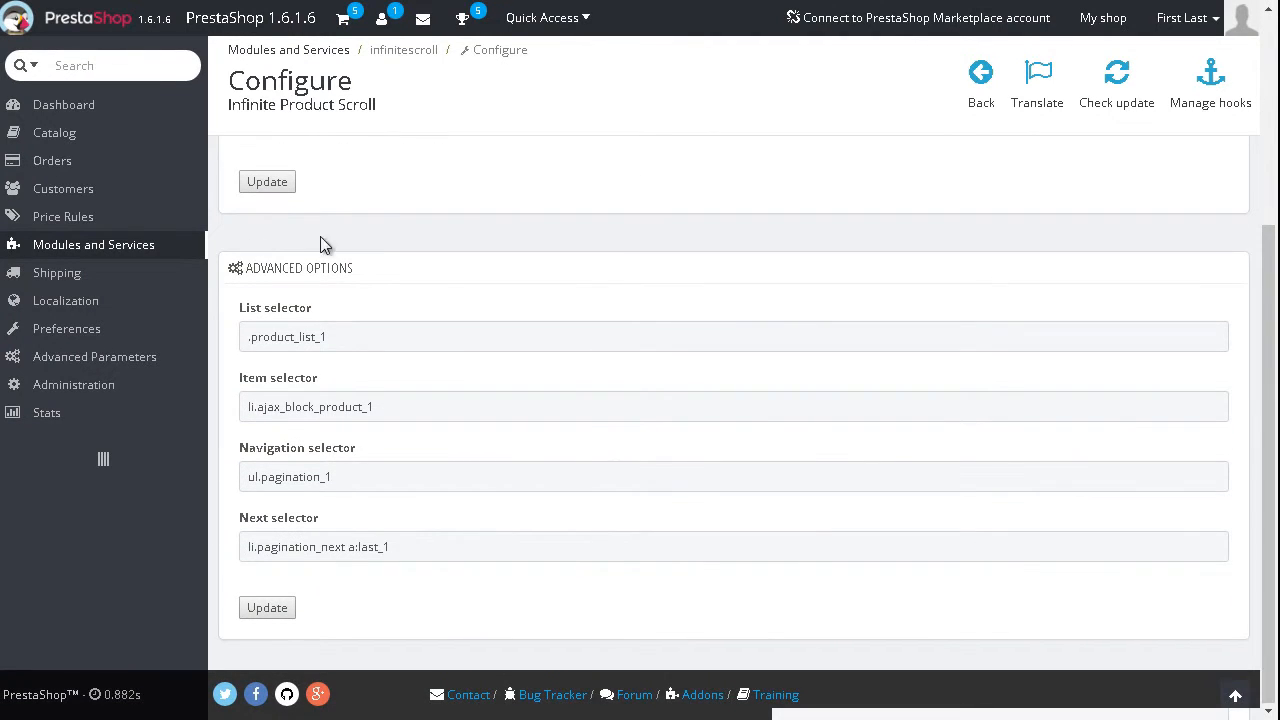
click(430, 335)
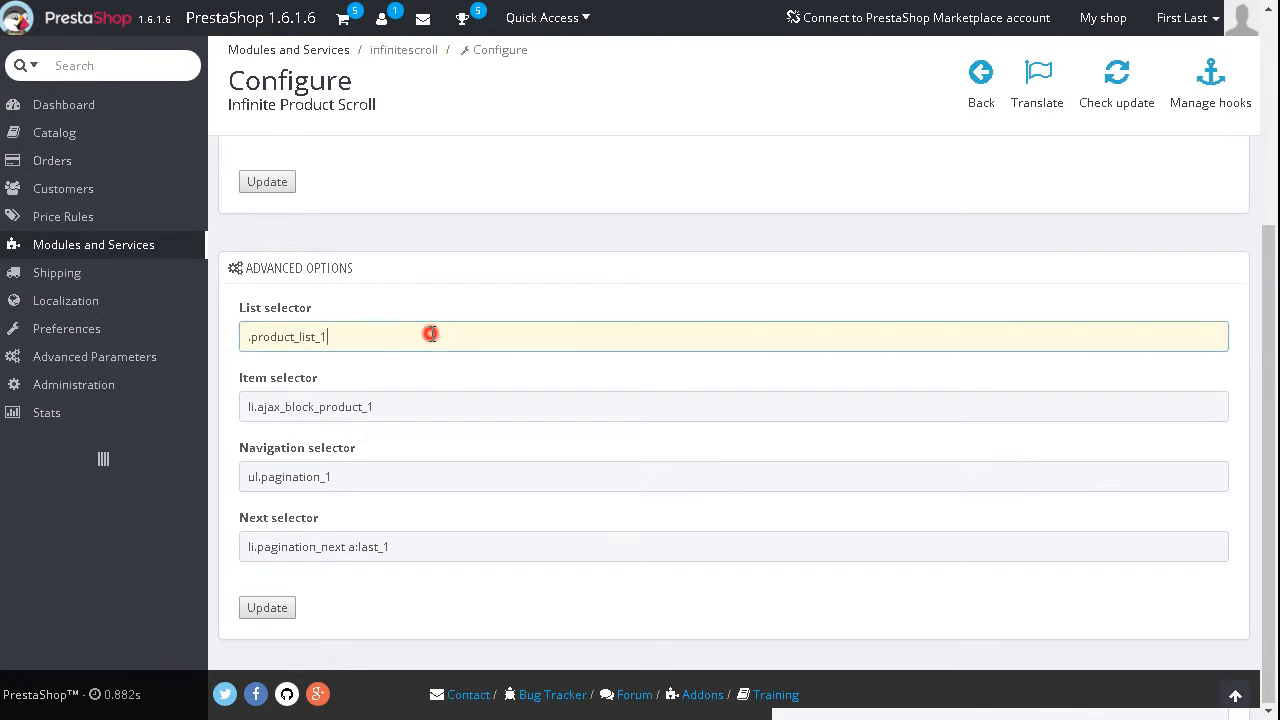
click(420, 406)
click(414, 477)
click(417, 547)
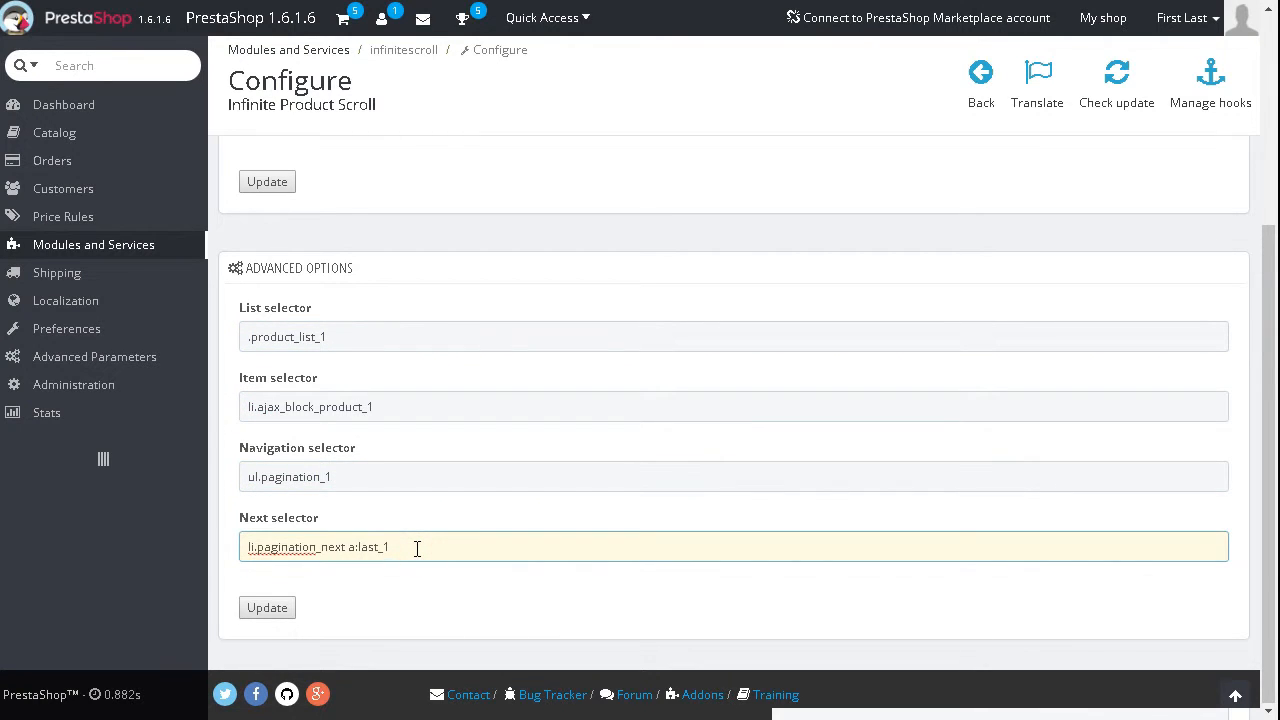
drag(330, 337, 320, 337)
drag(374, 406, 363, 406)
drag(336, 477, 320, 477)
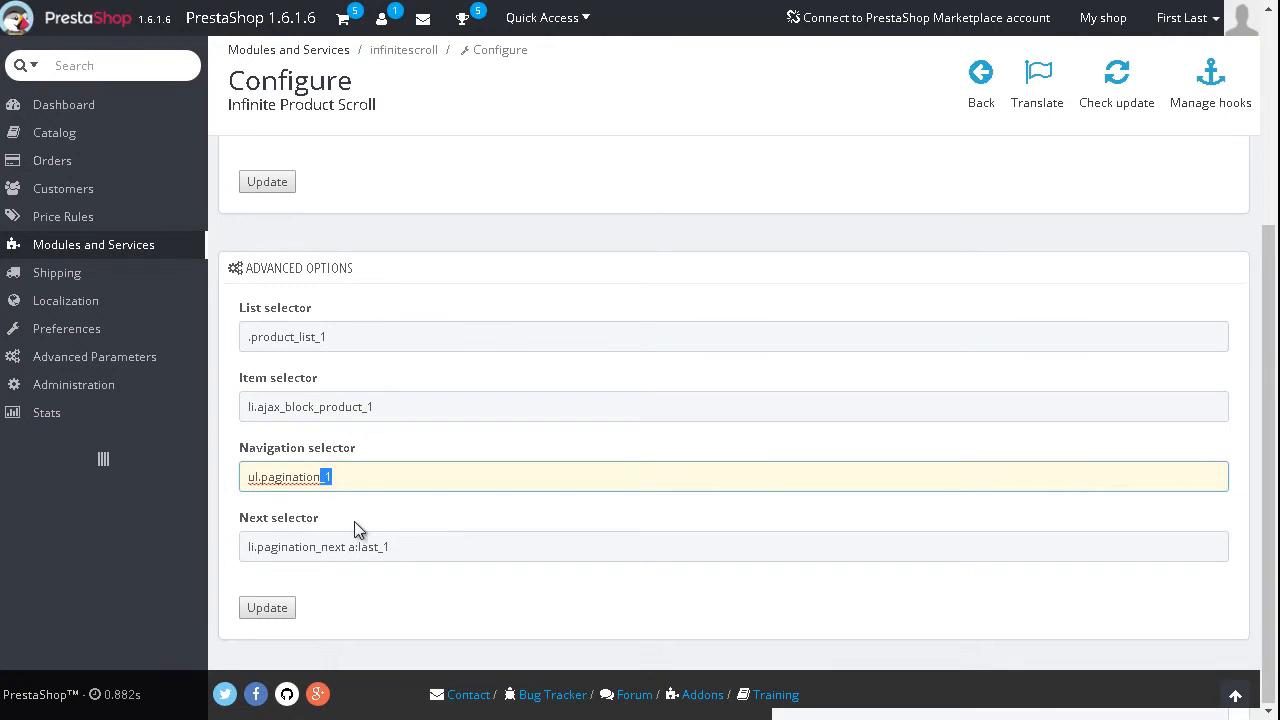
drag(395, 547, 379, 547)
click(360, 592)
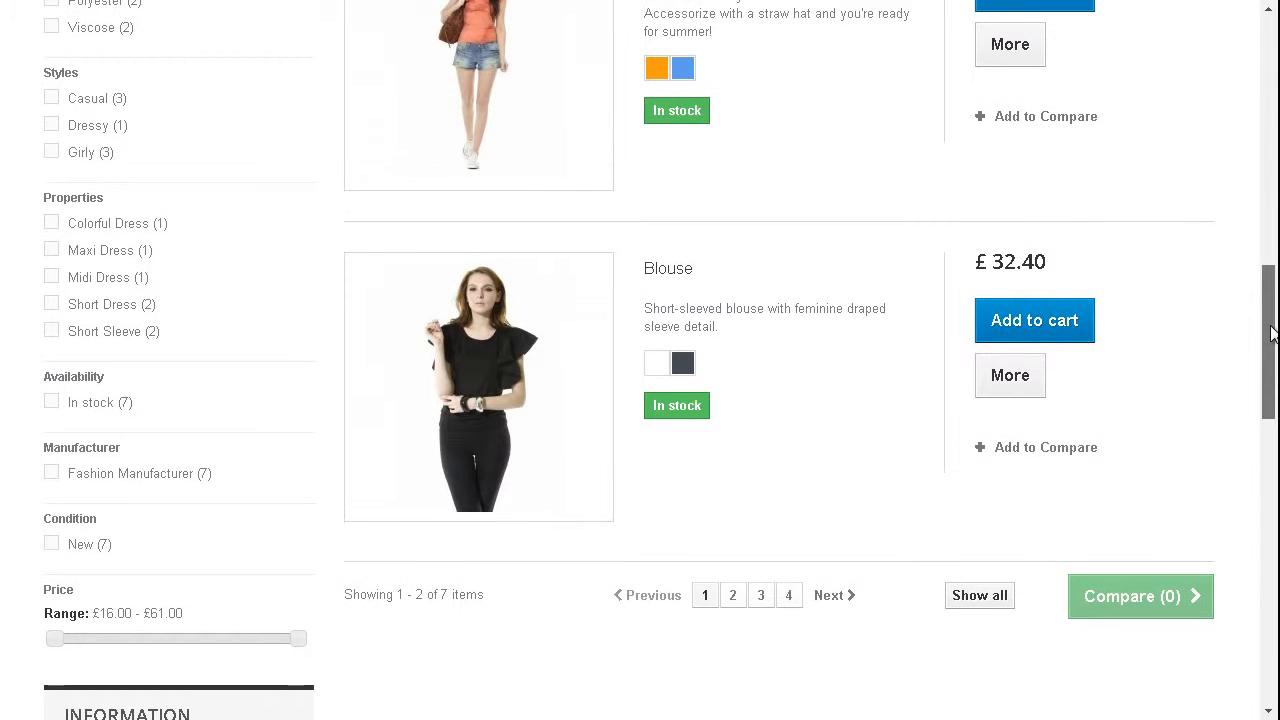
Step: Inspect the Faded Short Sleeves T-shirt product on the storefront's Women page and select its enclosing li element in the page markup
scroll(1272, 330, up, 1)
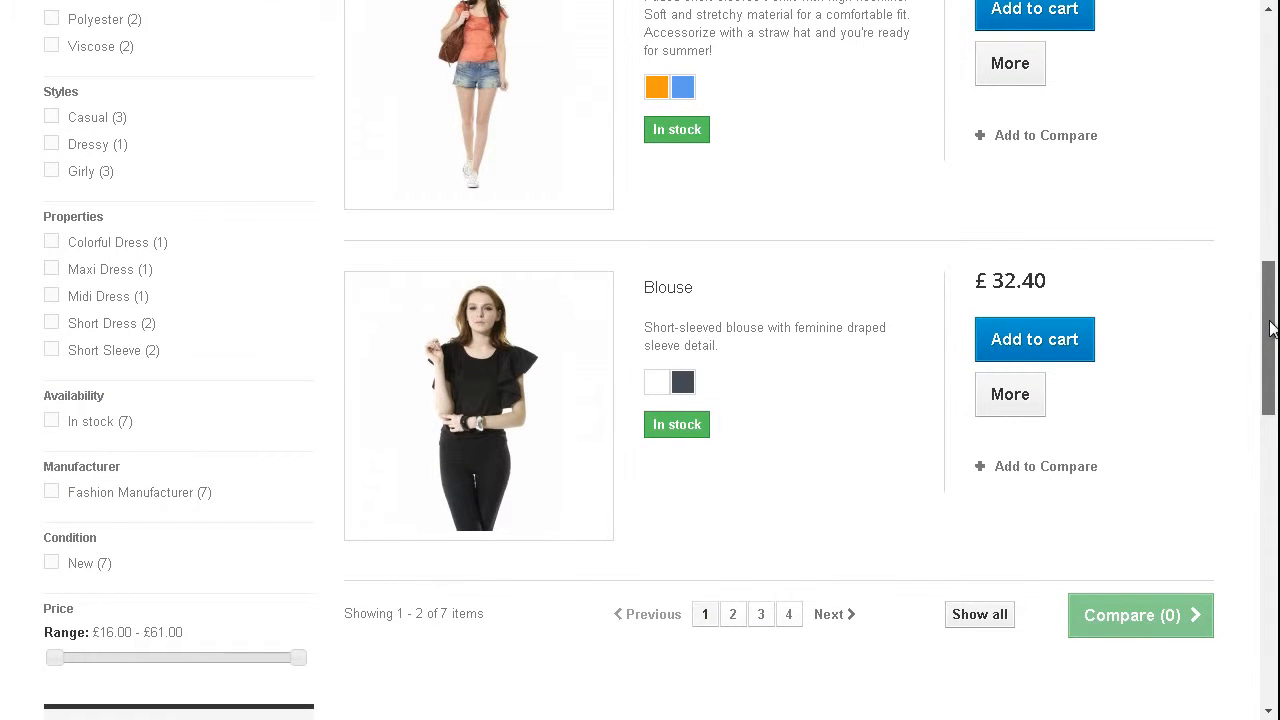
drag(1272, 330, 1272, 307)
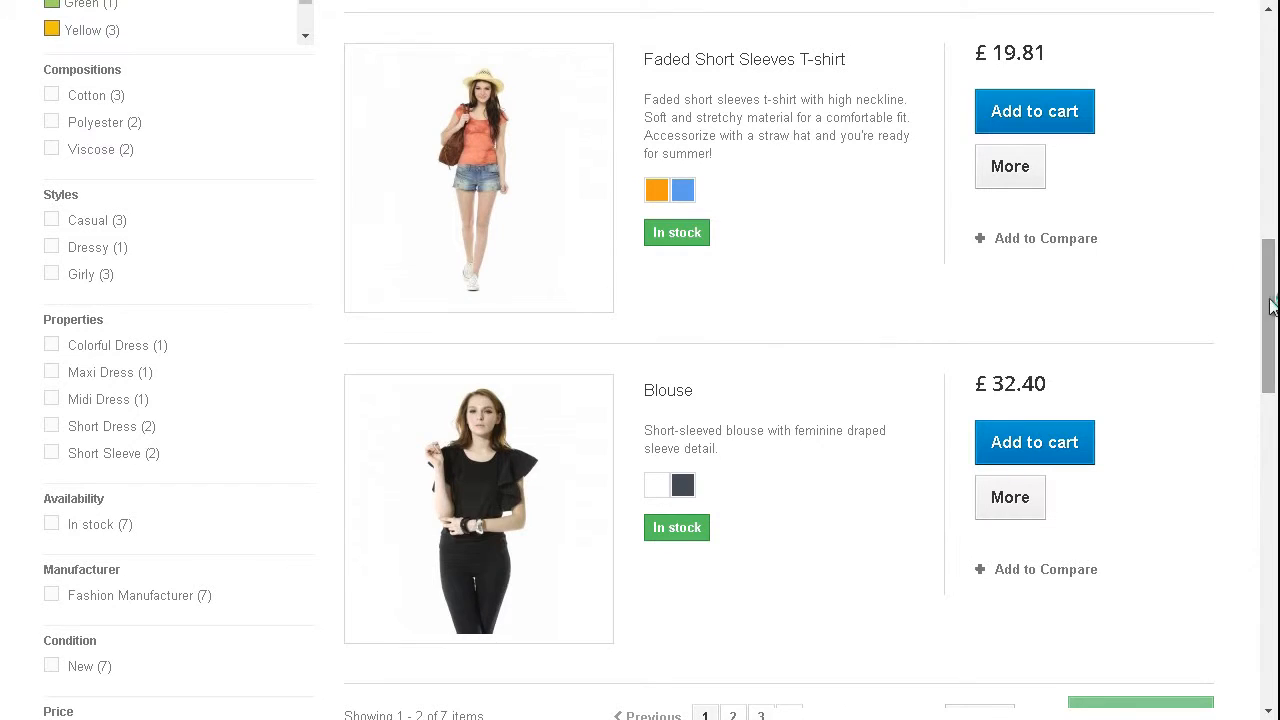
right_click(684, 96)
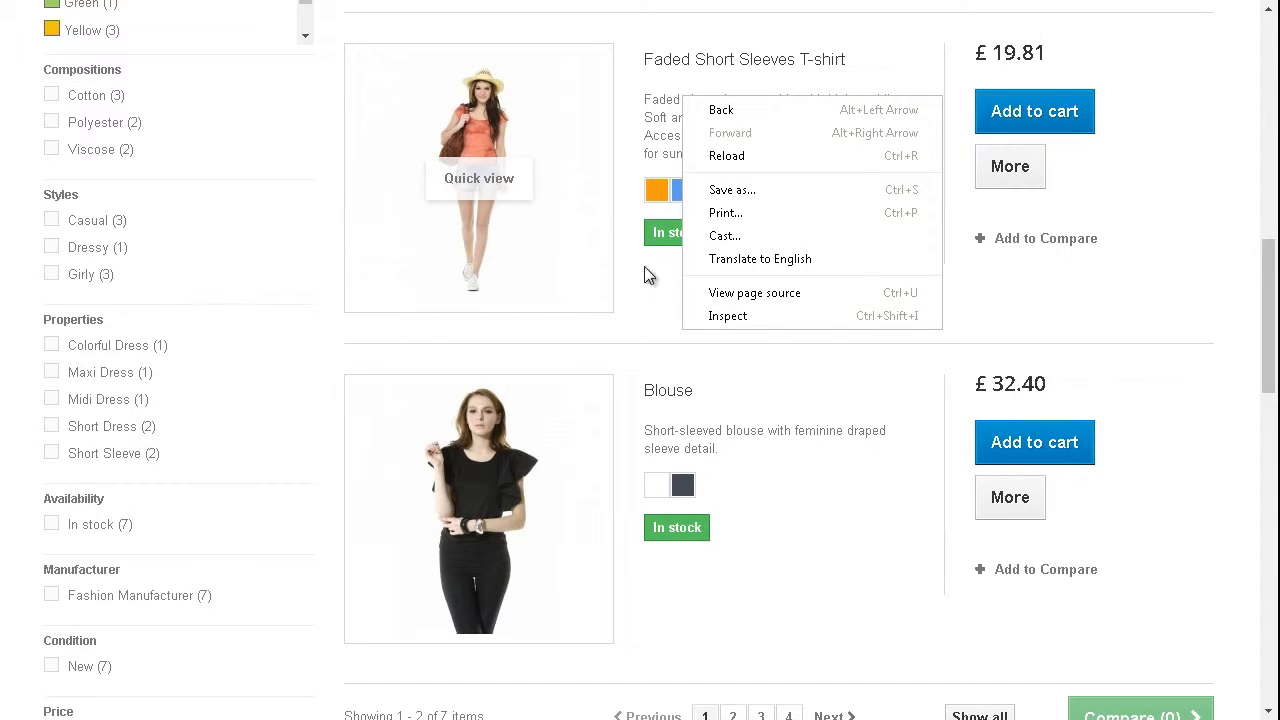
click(753, 316)
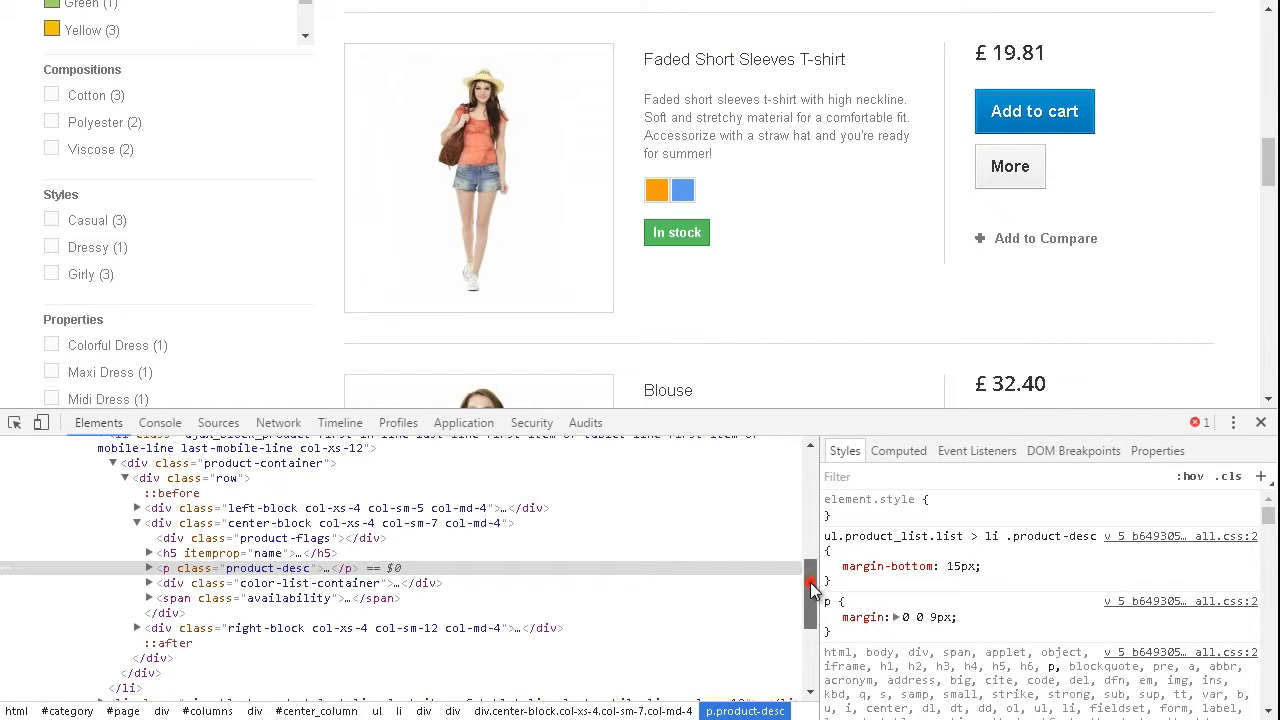
drag(810, 582, 810, 576)
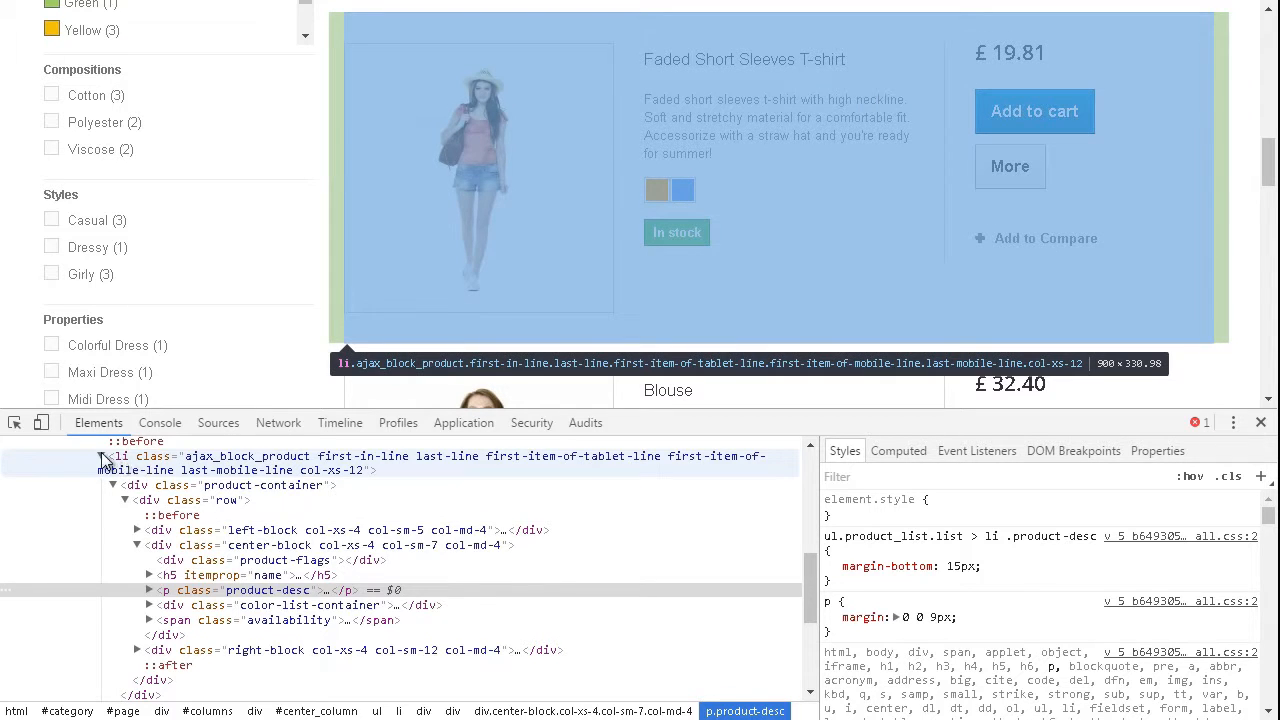
click(102, 457)
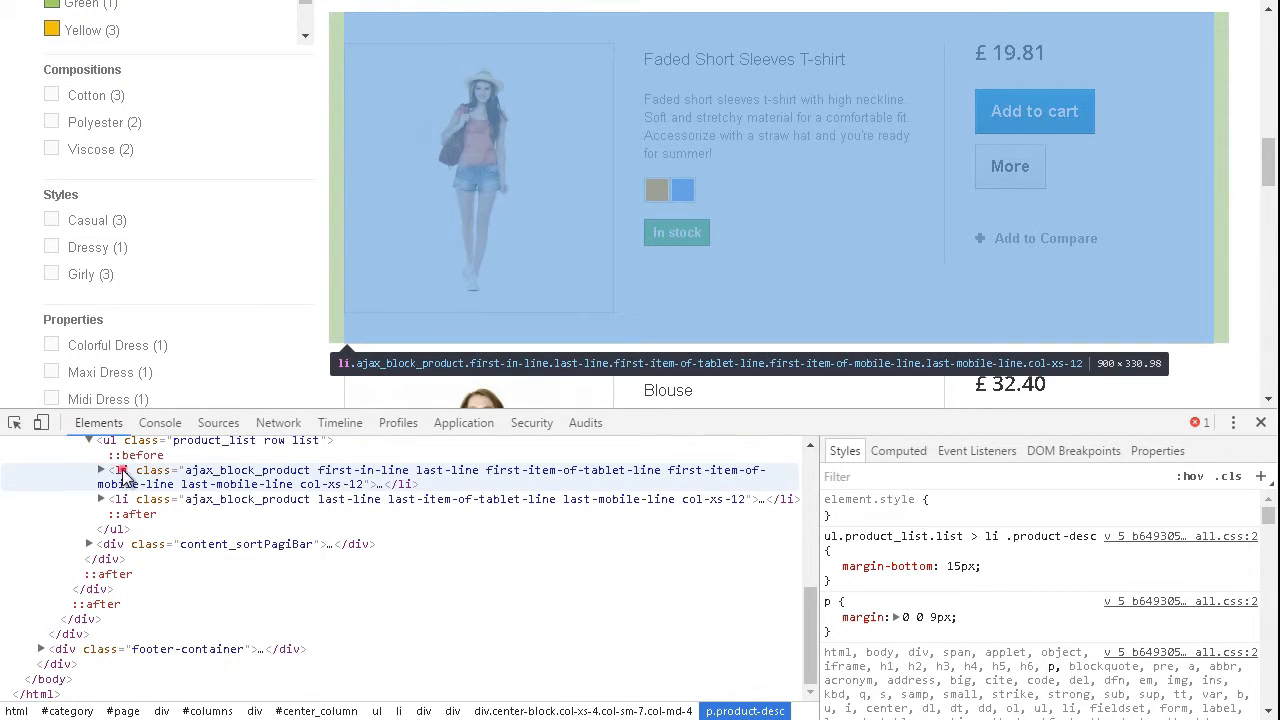
click(120, 472)
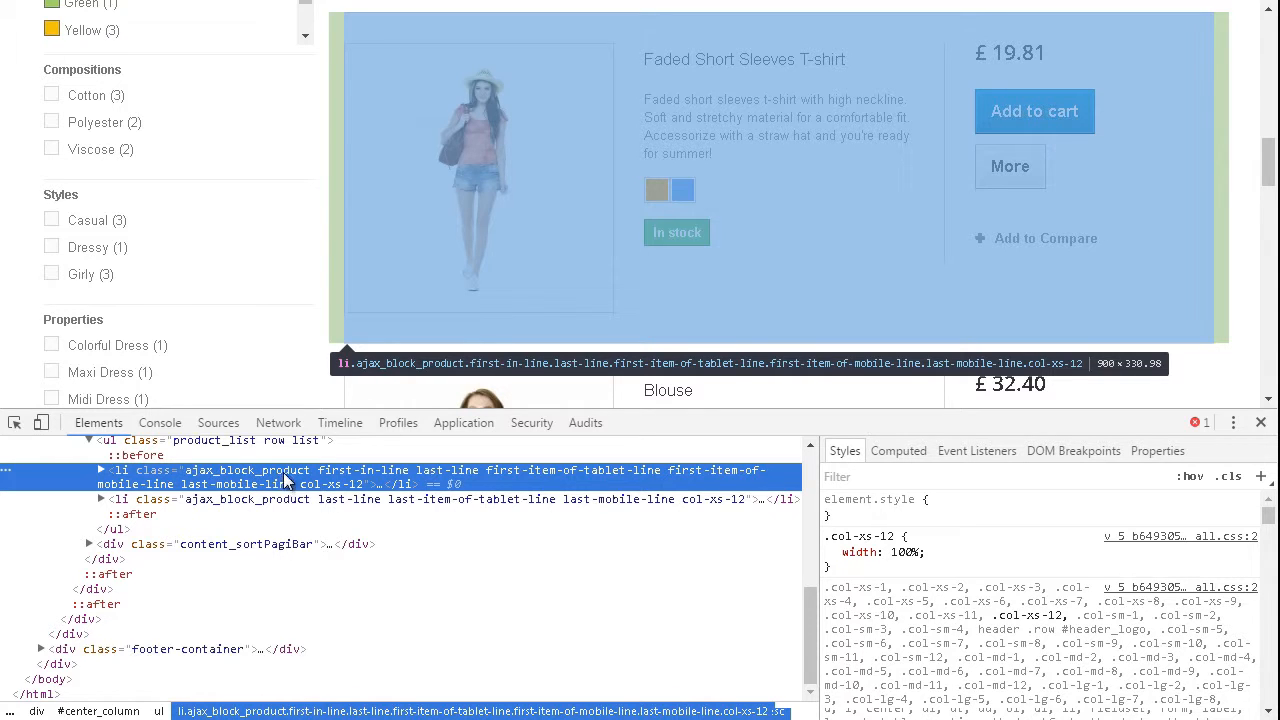
Step: Copy the class name ajax_block_product from the selected li element
double_click(314, 470)
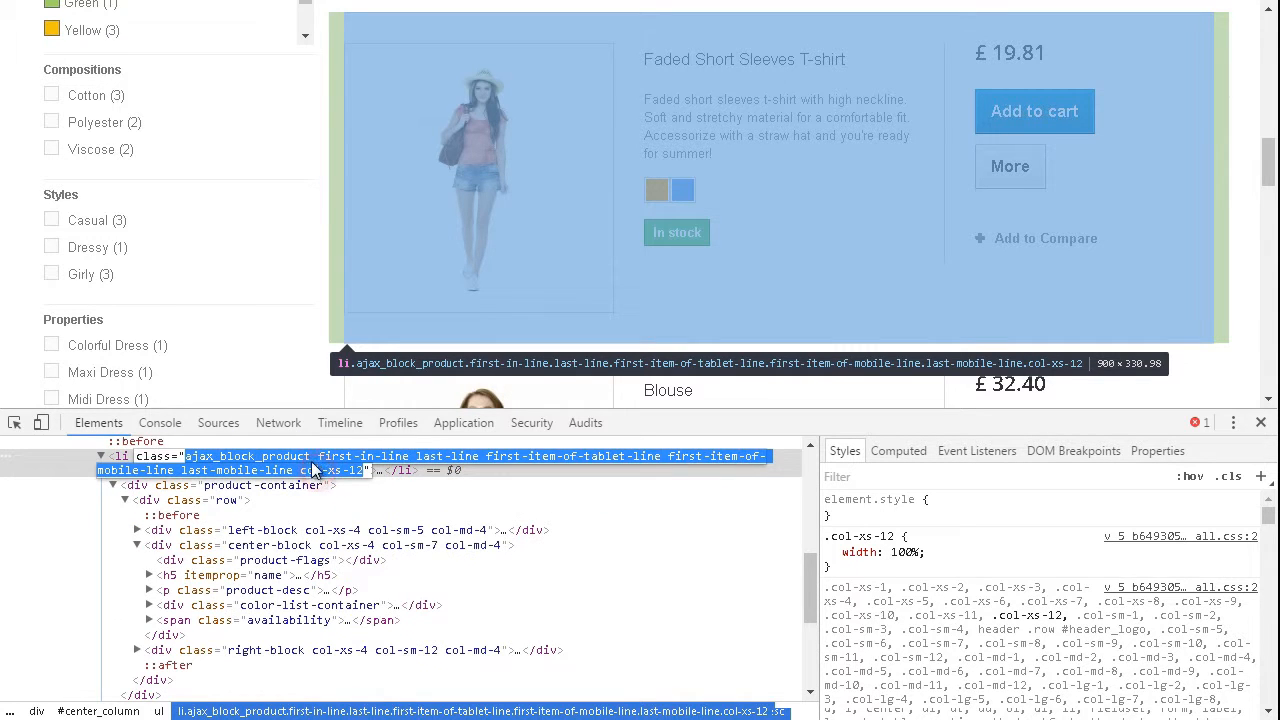
click(314, 470)
drag(310, 457, 188, 463)
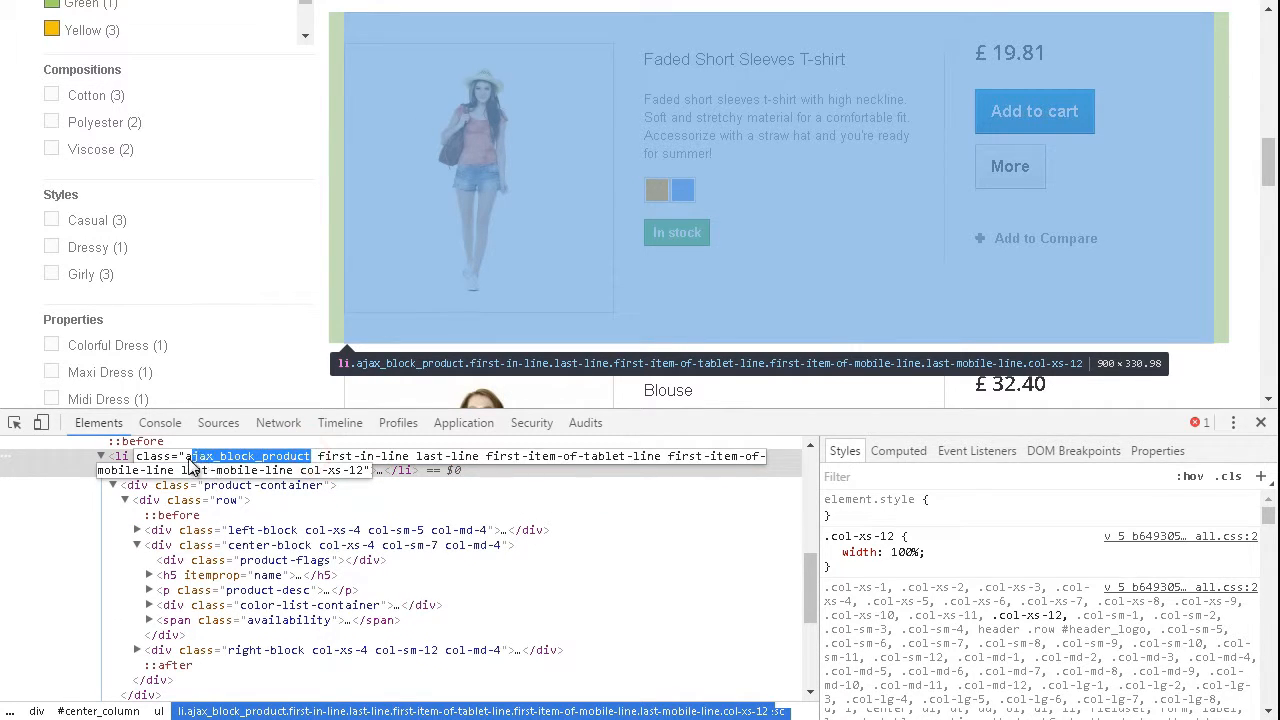
right_click(200, 461)
click(243, 494)
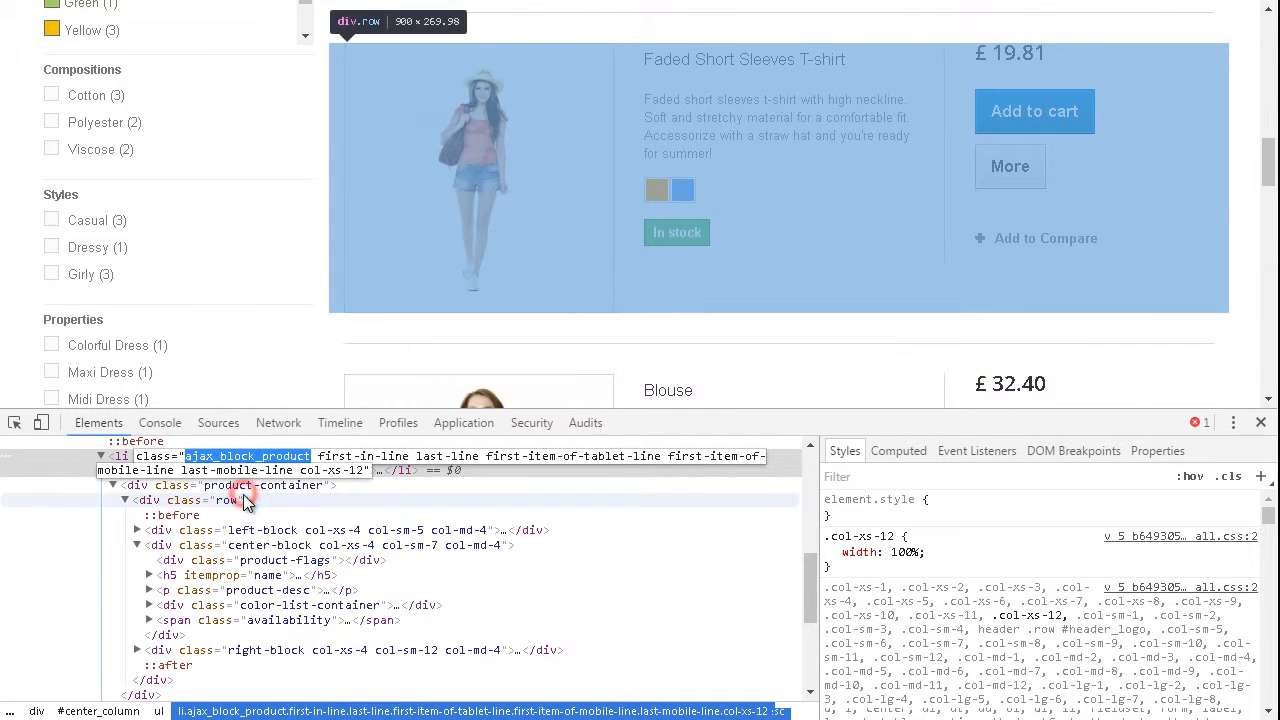
Step: Return to the module configuration and set the Item selector to li.ajax_block_product
key(ctrl+Tab)
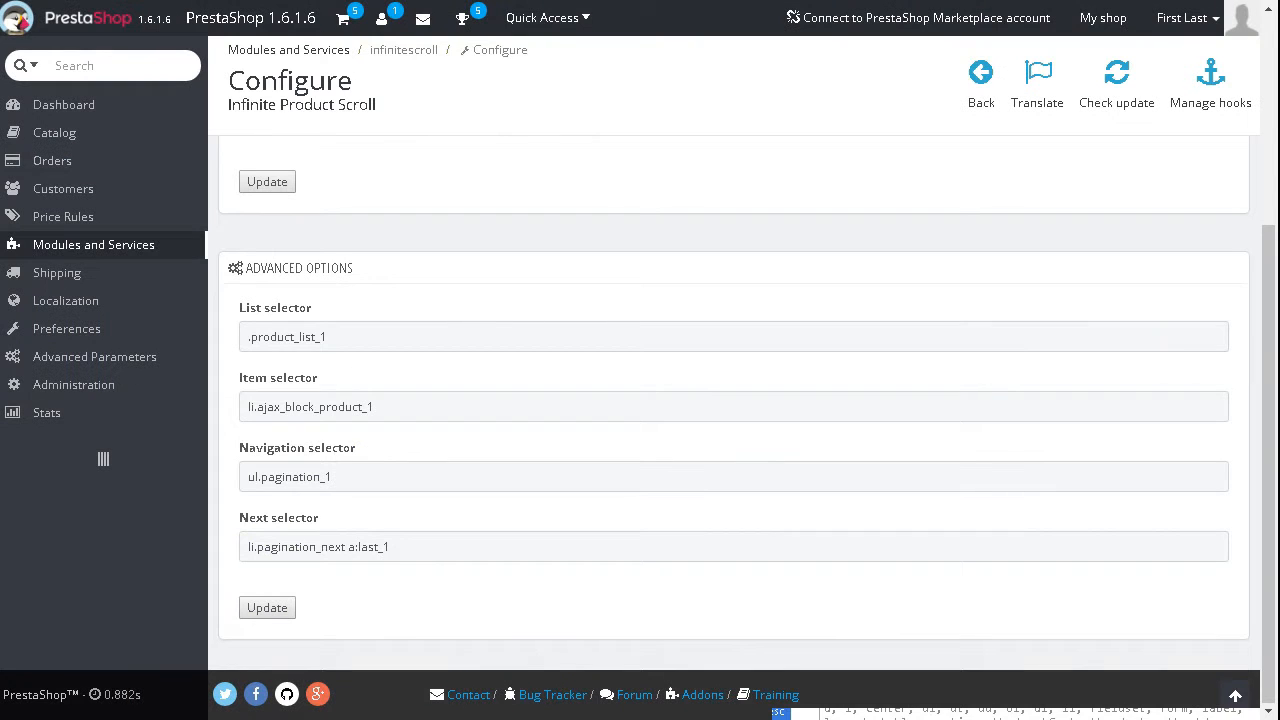
click(398, 408)
drag(434, 408, 245, 408)
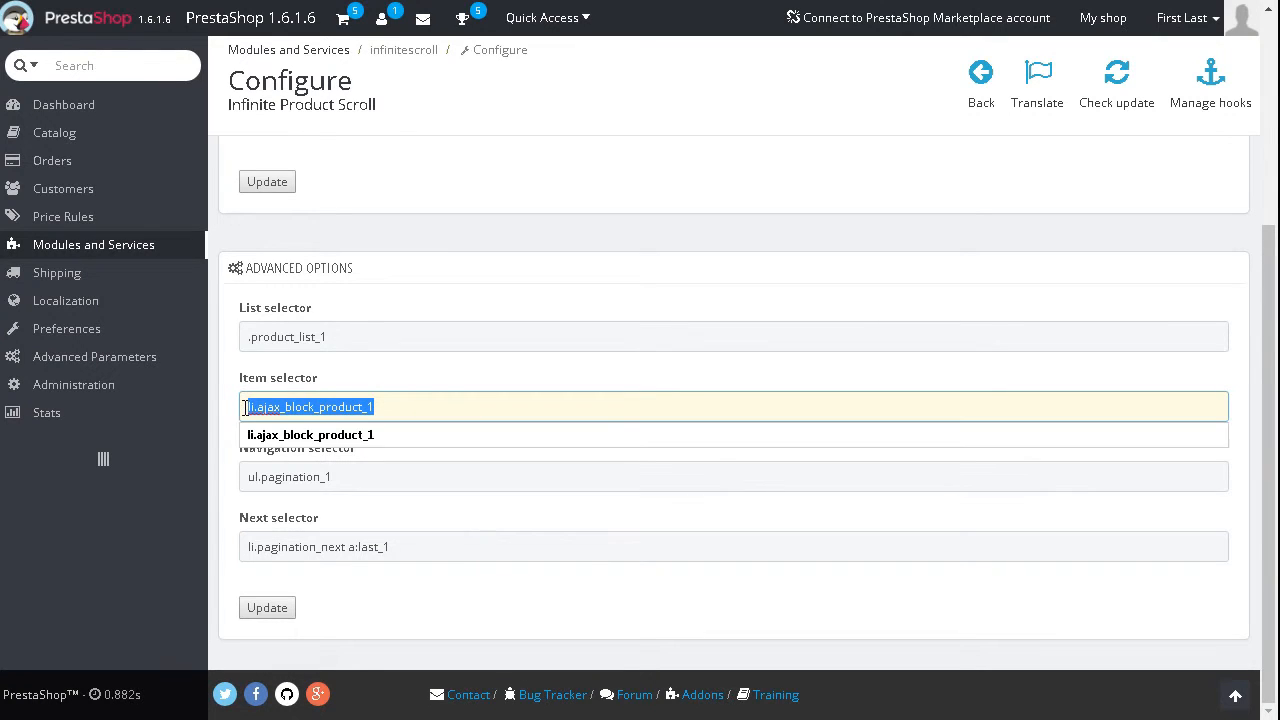
key(ctrl+v)
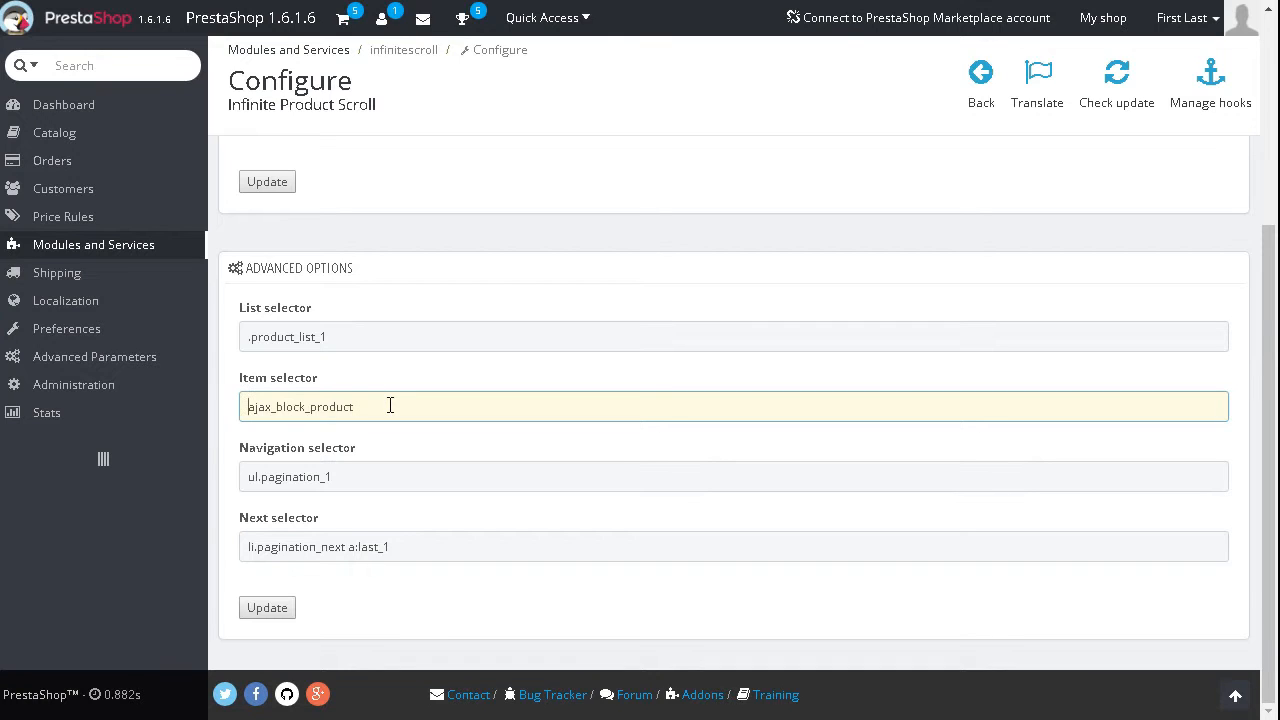
text(li.)
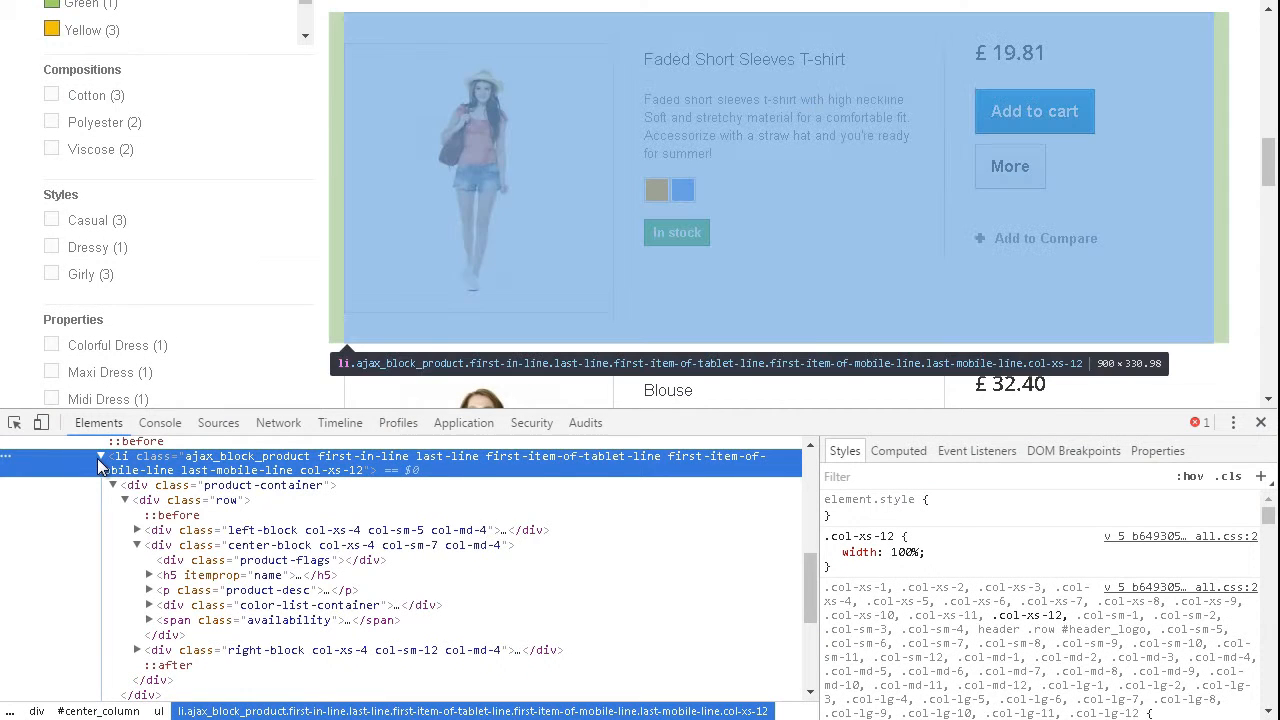
Step: Select the ul element that contains the product items in the storefront markup and copy its class name product_list
click(104, 468)
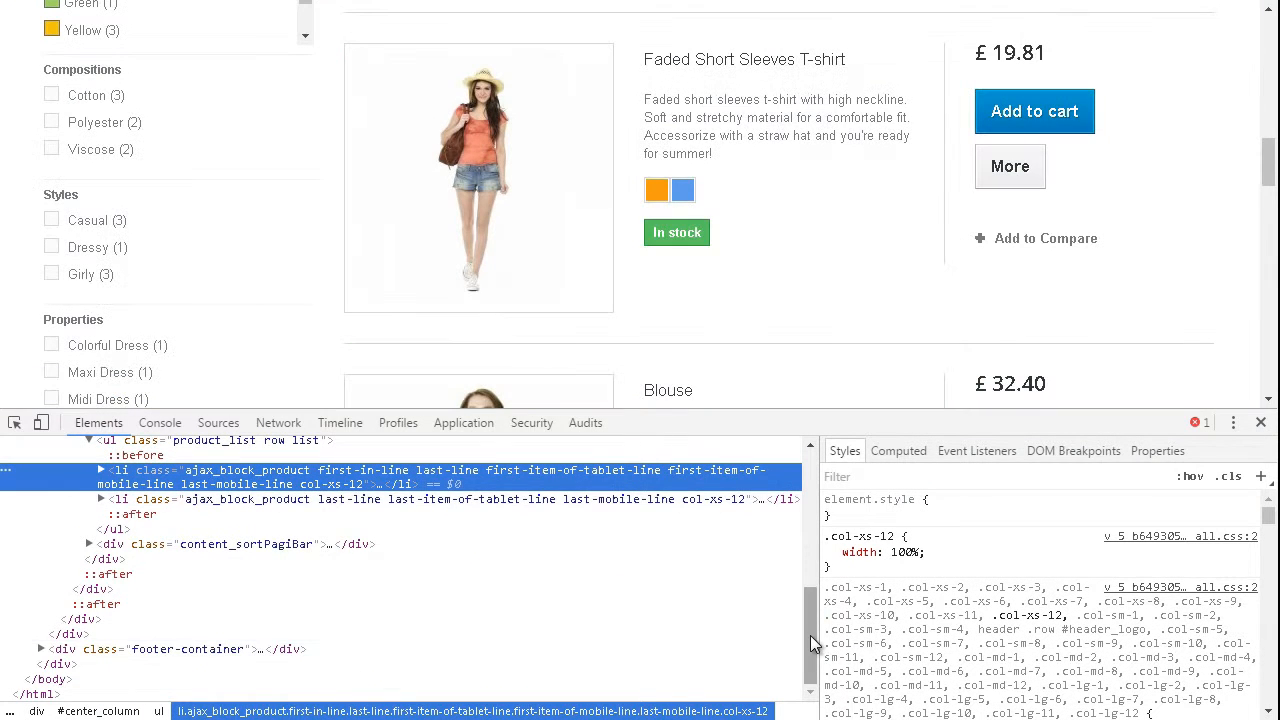
drag(810, 635, 811, 617)
click(106, 488)
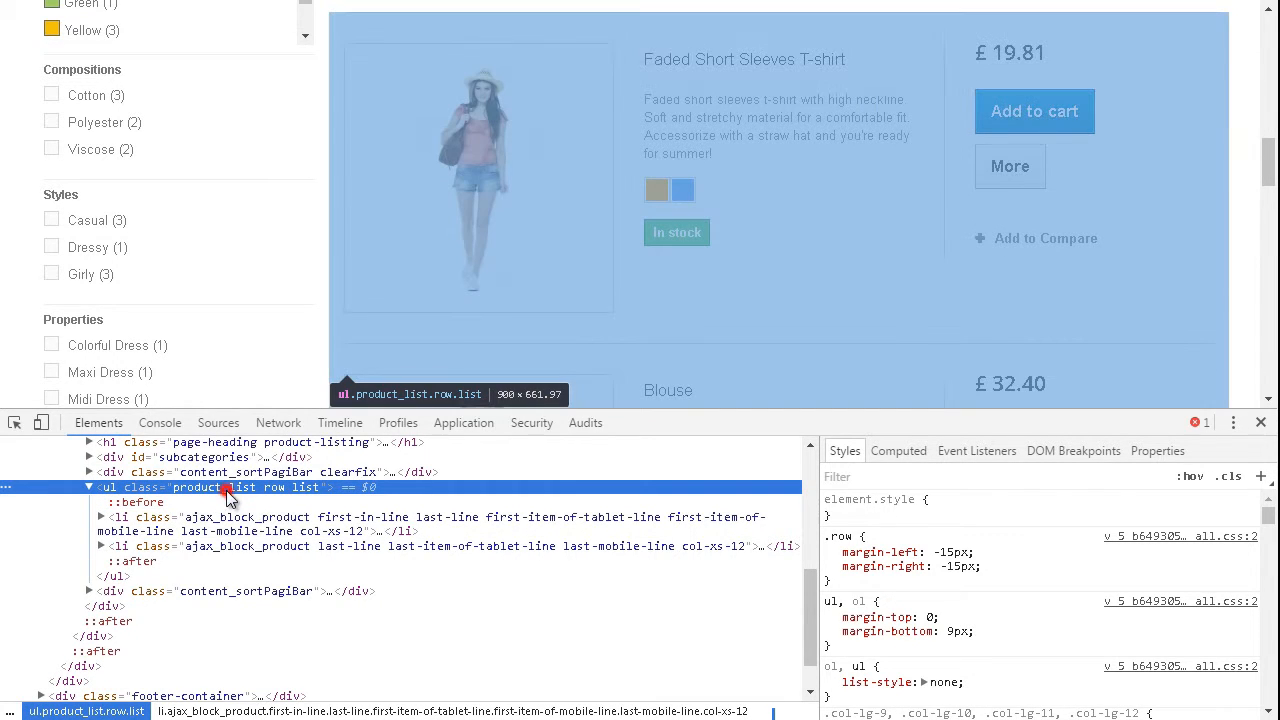
click(227, 491)
double_click(245, 490)
double_click(245, 490)
right_click(205, 497)
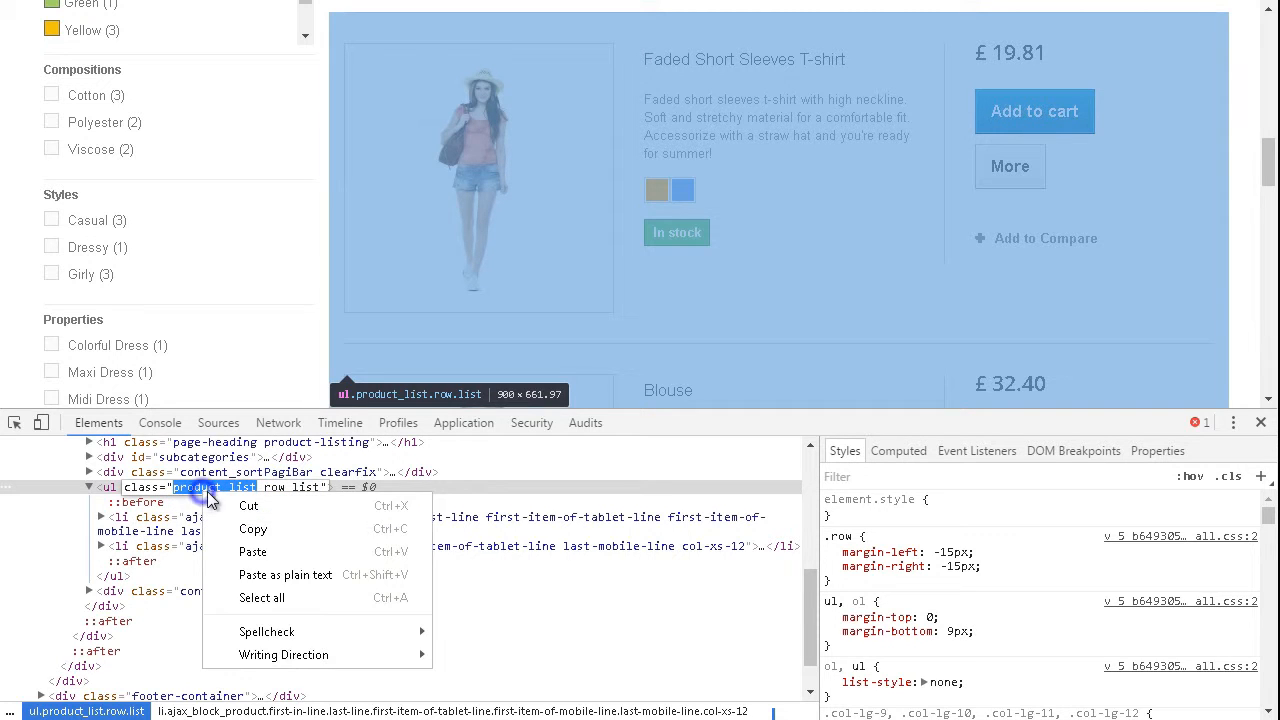
click(245, 528)
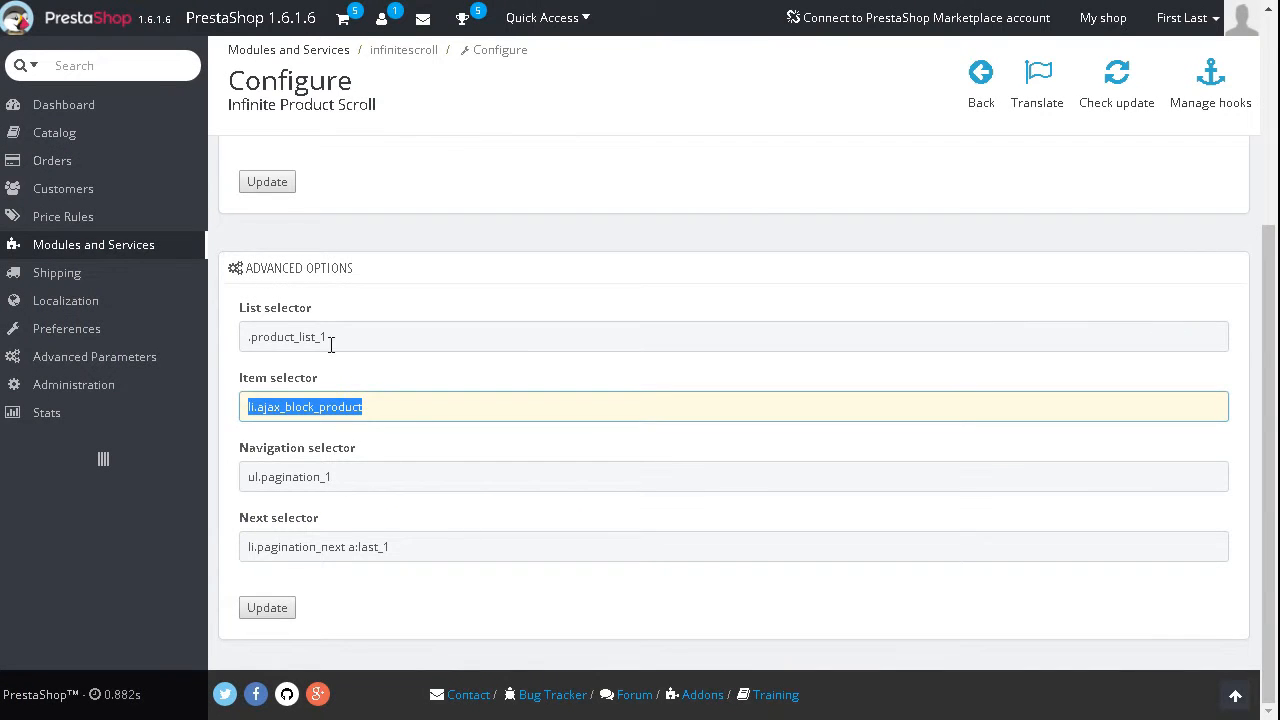
Step: Set the List selector in the module configuration to .product_list
click(339, 339)
drag(380, 339, 240, 340)
key(ctrl+v)
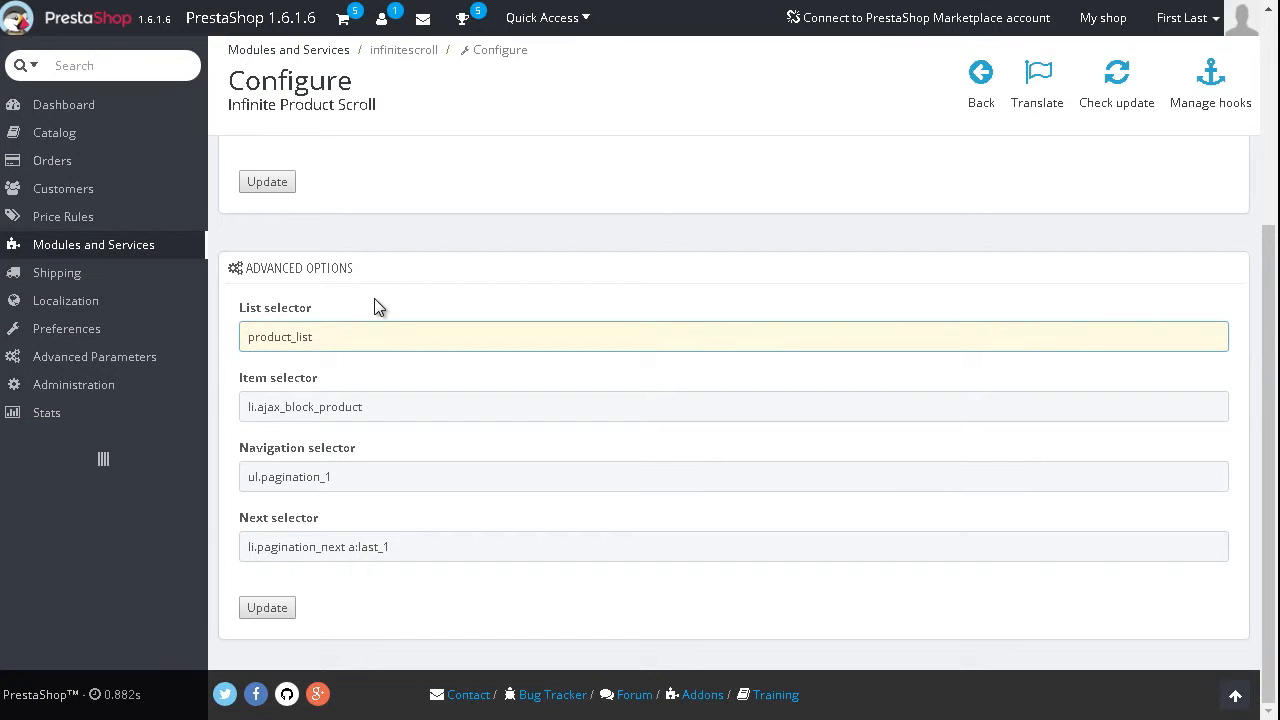
text(.)
Step: Inspect page number 1 in the storefront's pagination above the product list to find the markup for the Navigation selector
drag(238, 450, 347, 451)
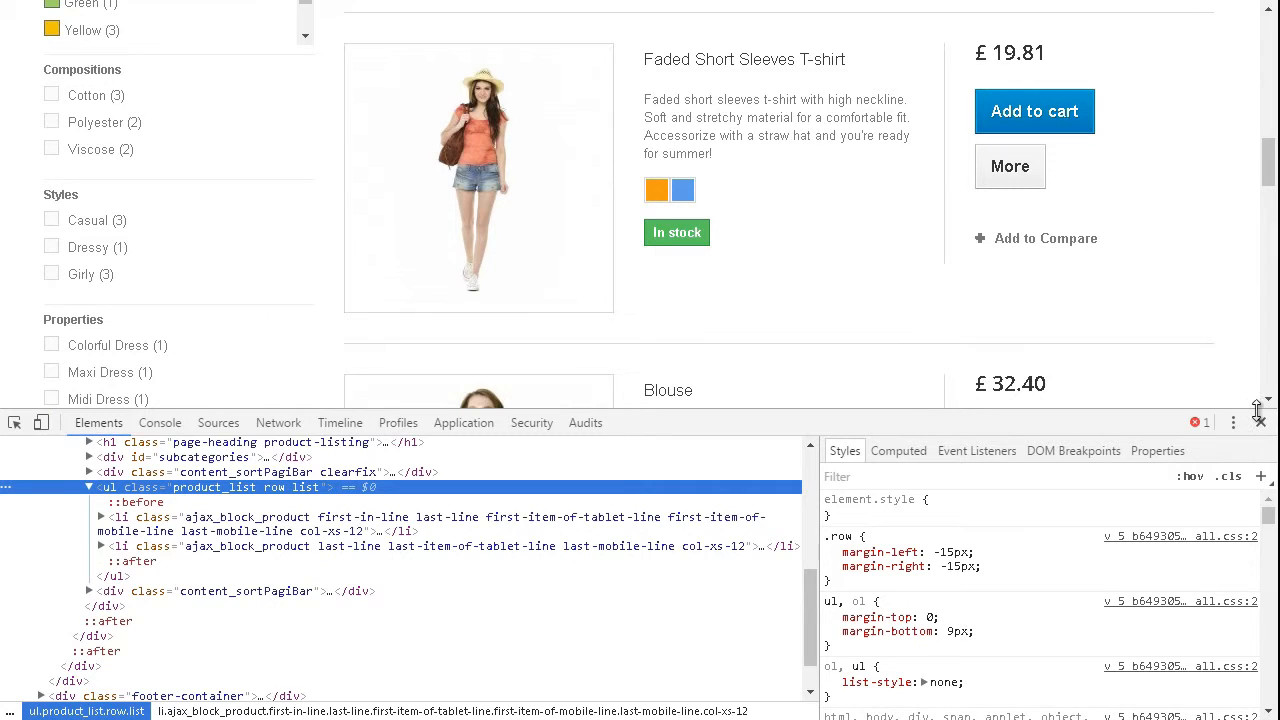
drag(1272, 170, 1266, 134)
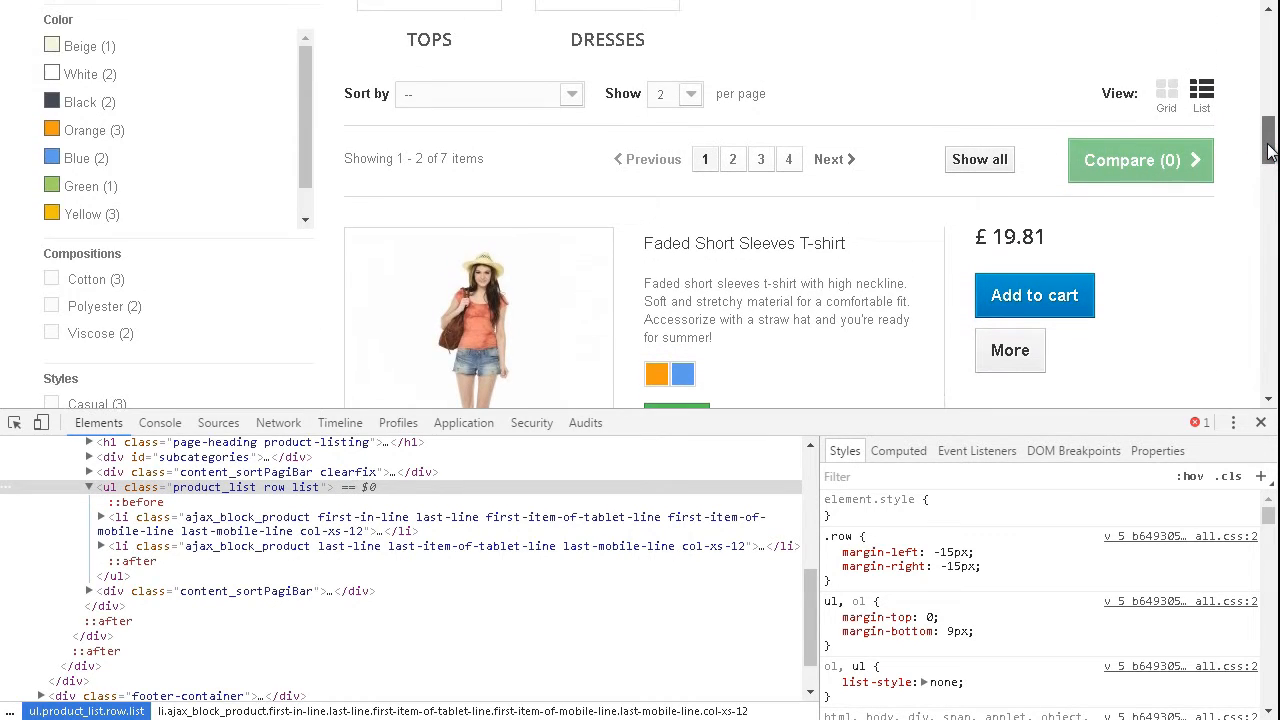
right_click(708, 163)
click(771, 373)
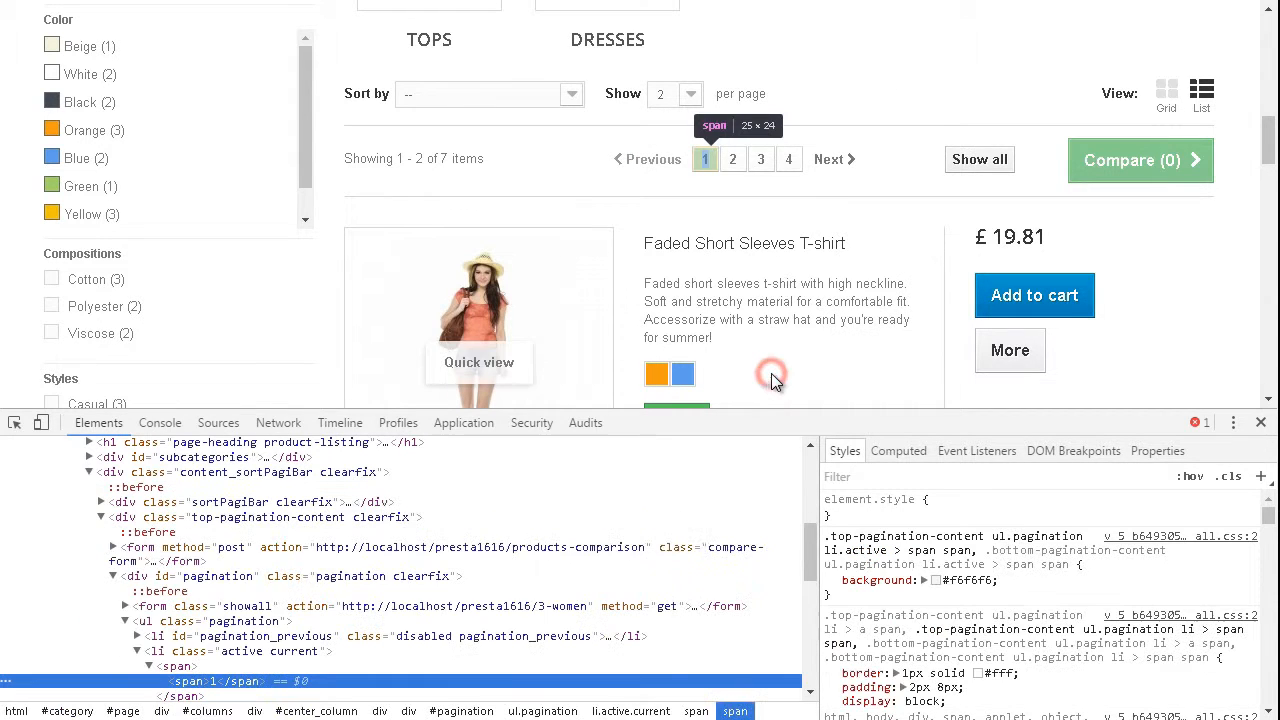
Step: Select the ul element that wraps the storefront's page numbers in the markup and copy its class name pagination
click(137, 622)
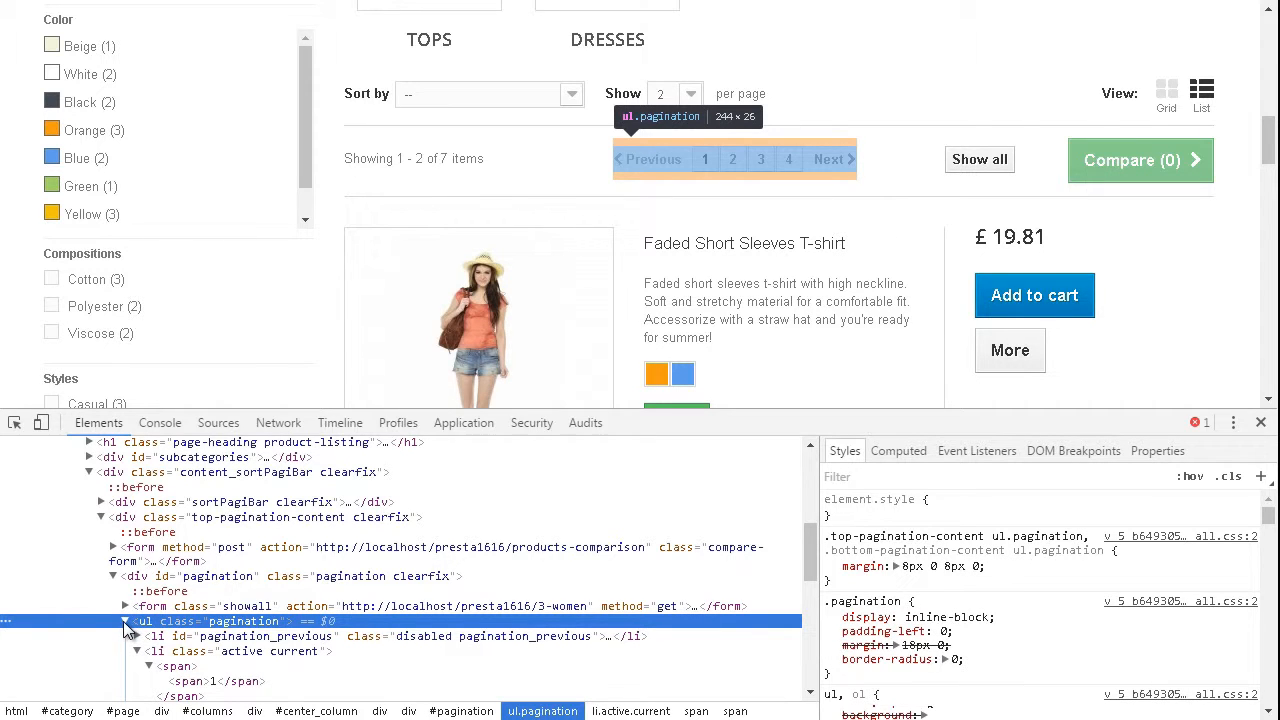
double_click(240, 622)
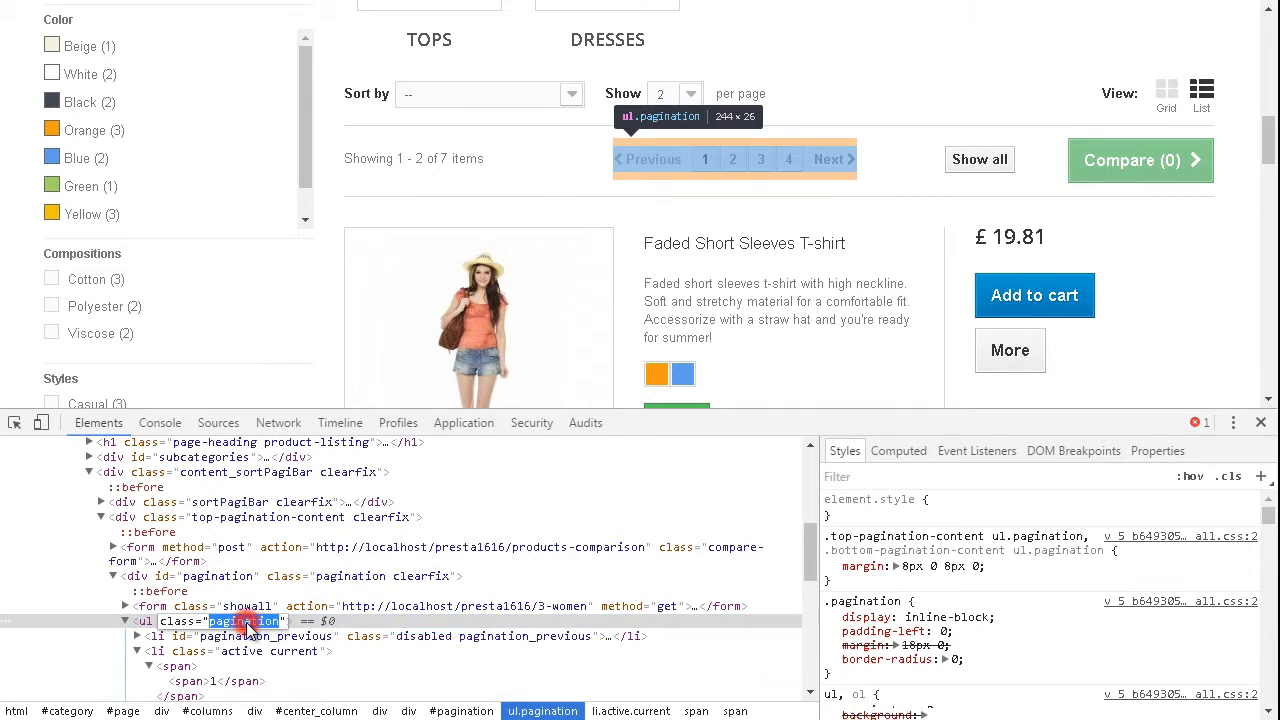
right_click(247, 624)
click(296, 660)
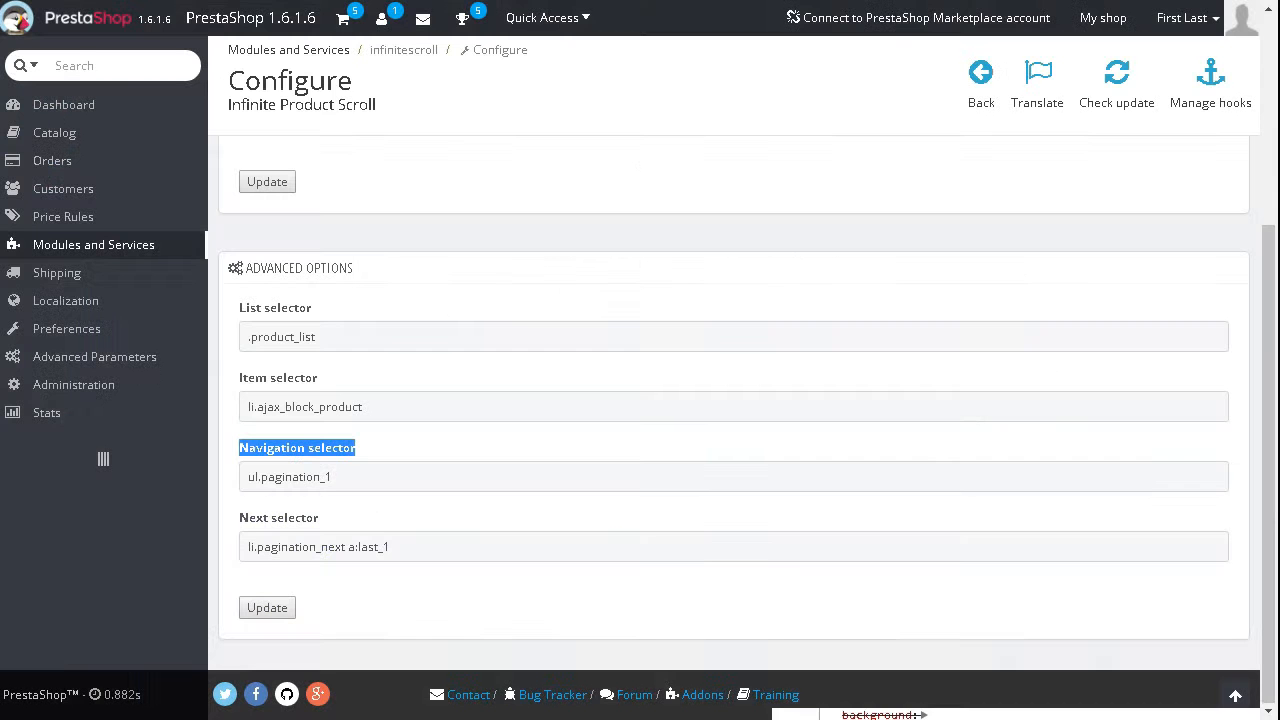
Step: Set the Navigation selector in the module's advanced options to ul.pagination
click(340, 477)
drag(368, 478, 241, 479)
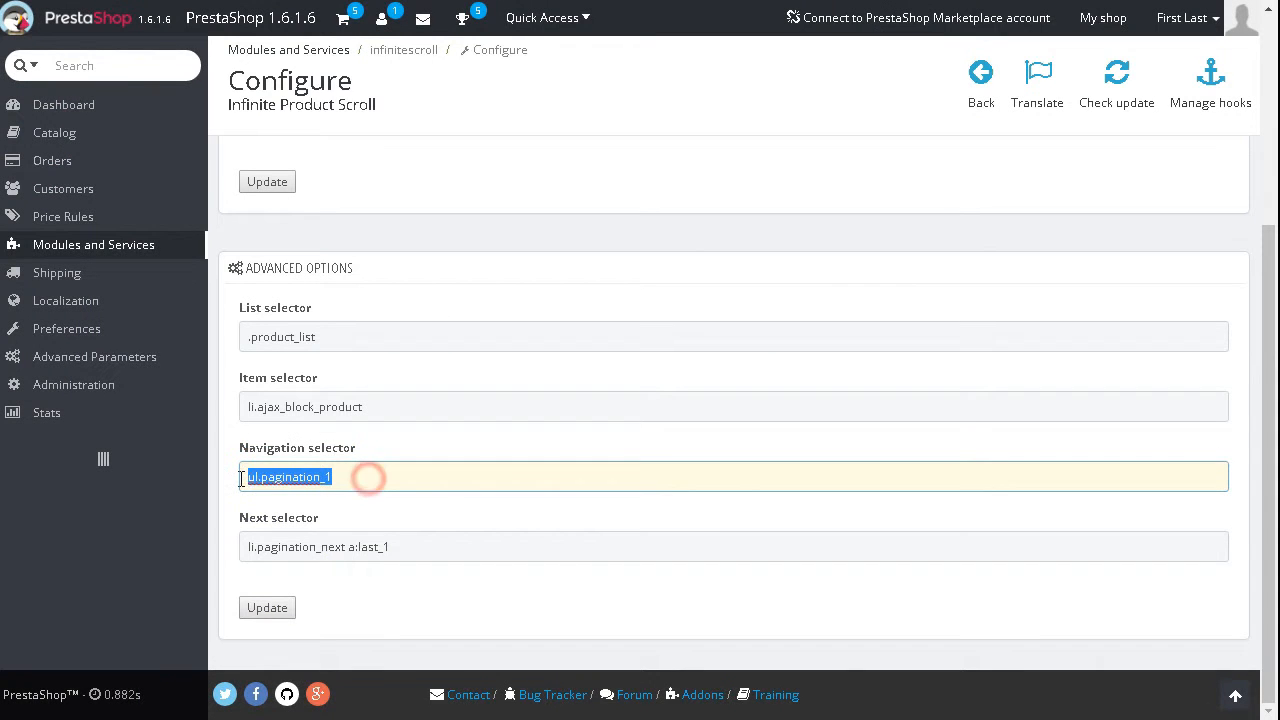
key(BackSpace)
text(.)
key(ctrl+v)
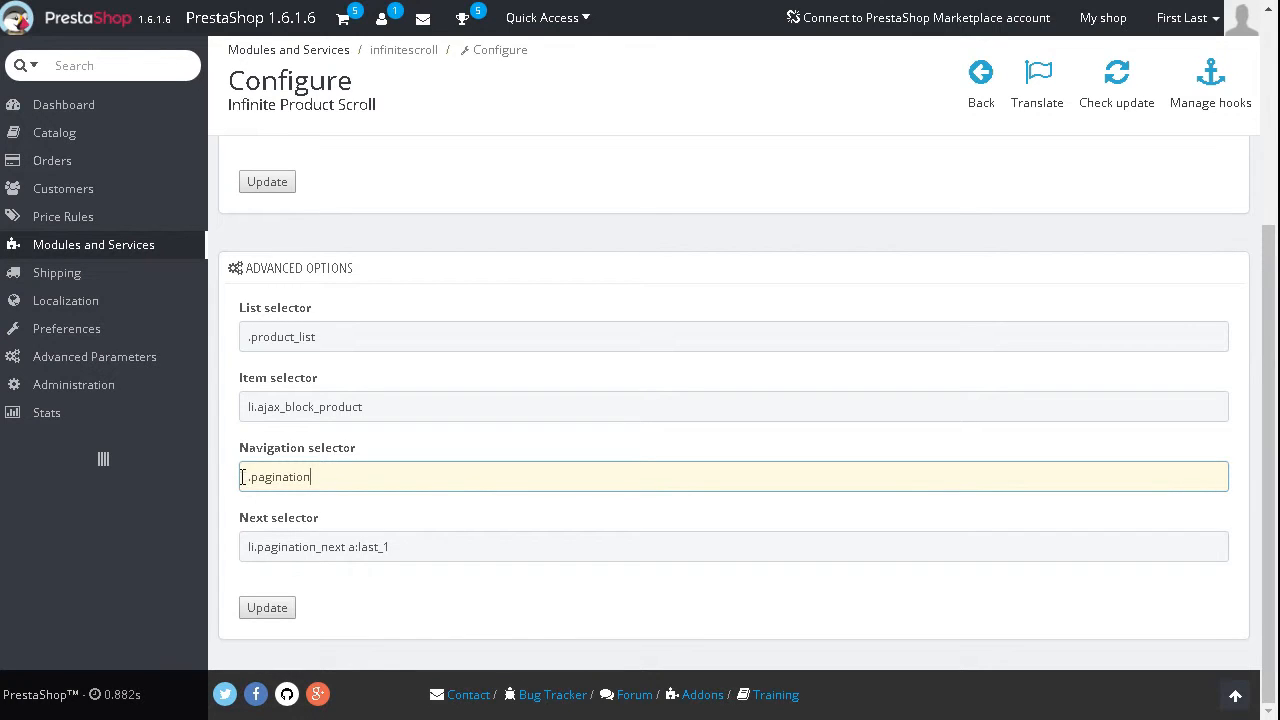
click(246, 477)
text(ul)
Step: Inspect the Next link in the storefront's pagination, select its parent li element and copy the class name pagination_next
click(436, 548)
drag(437, 549, 384, 546)
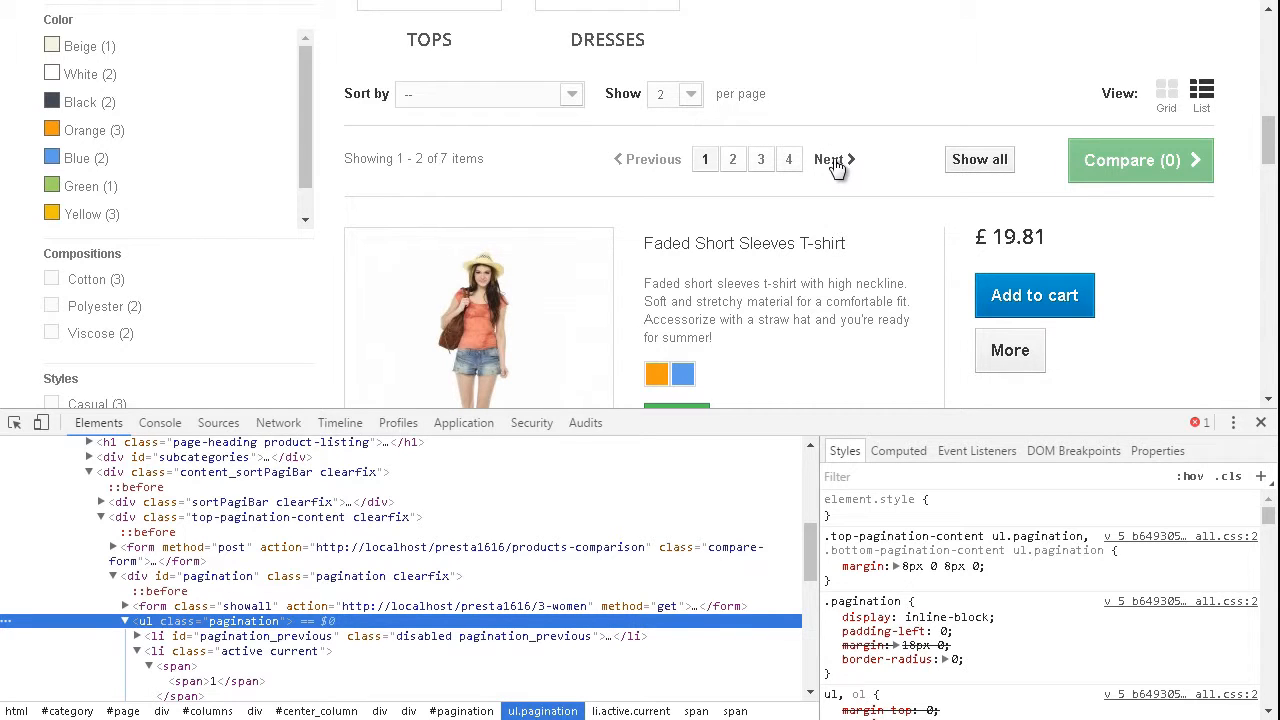
right_click(836, 166)
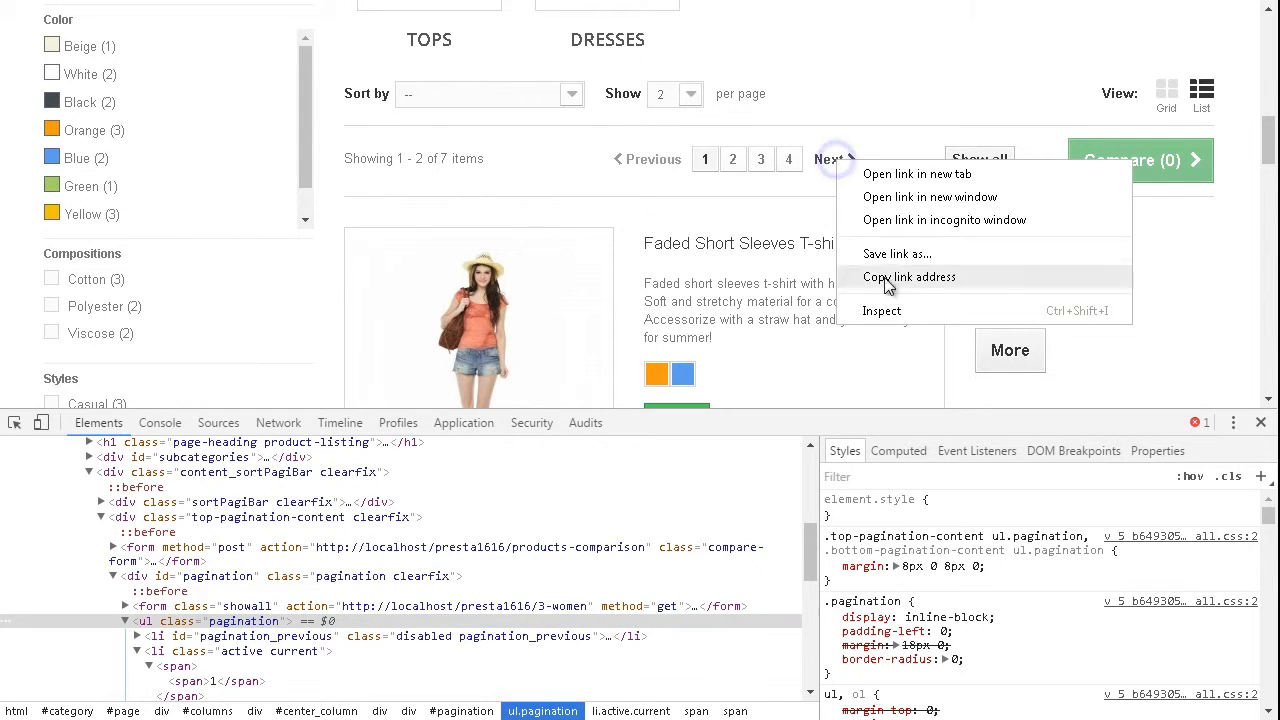
click(896, 309)
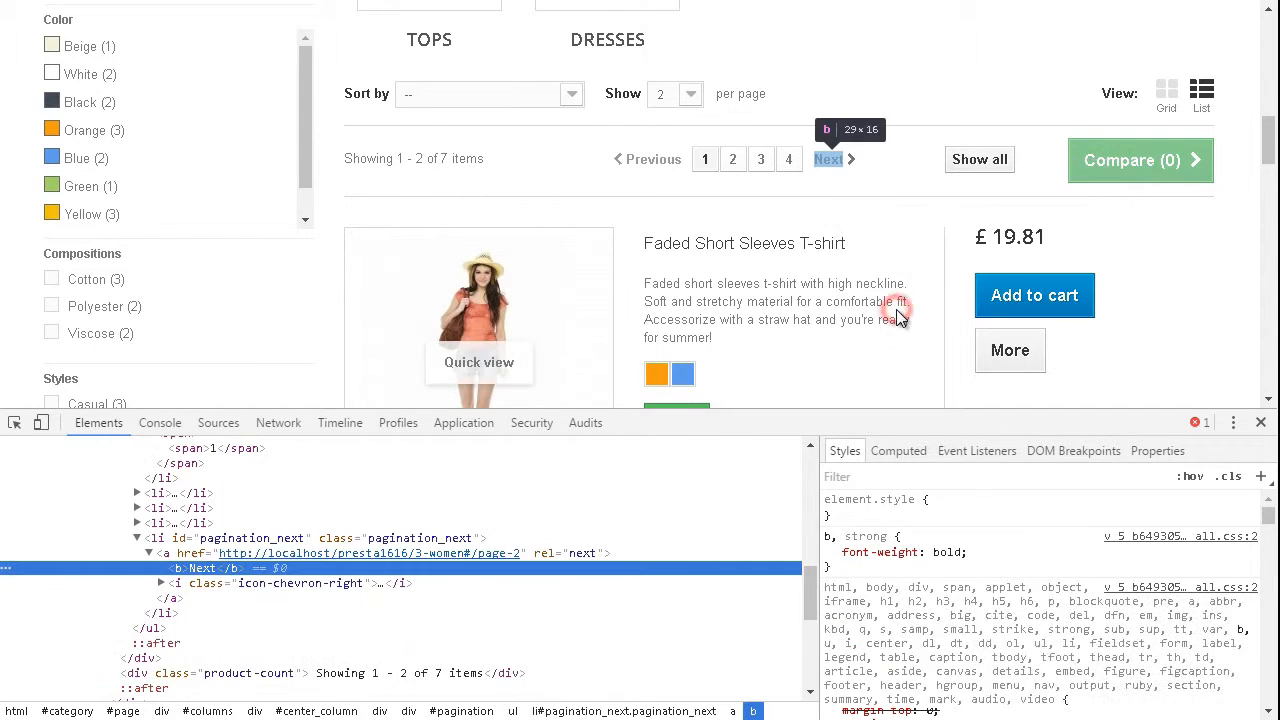
click(166, 555)
click(165, 540)
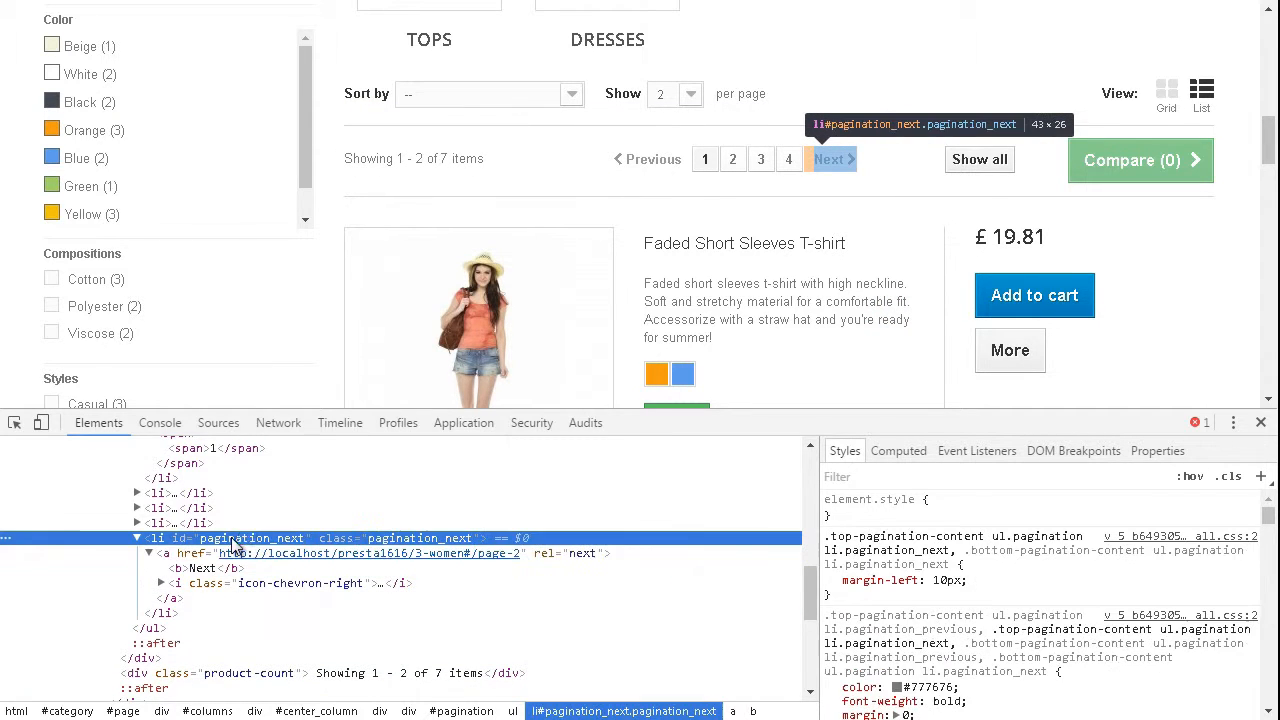
double_click(410, 540)
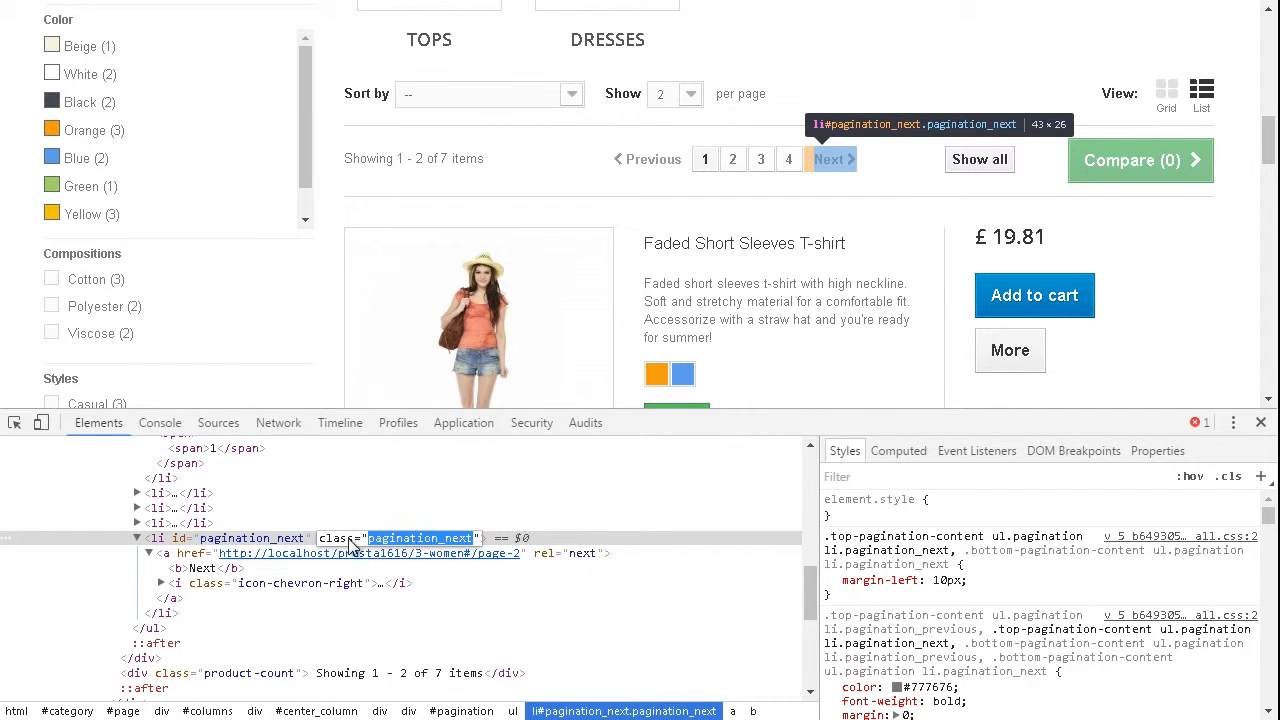
right_click(405, 537)
click(453, 580)
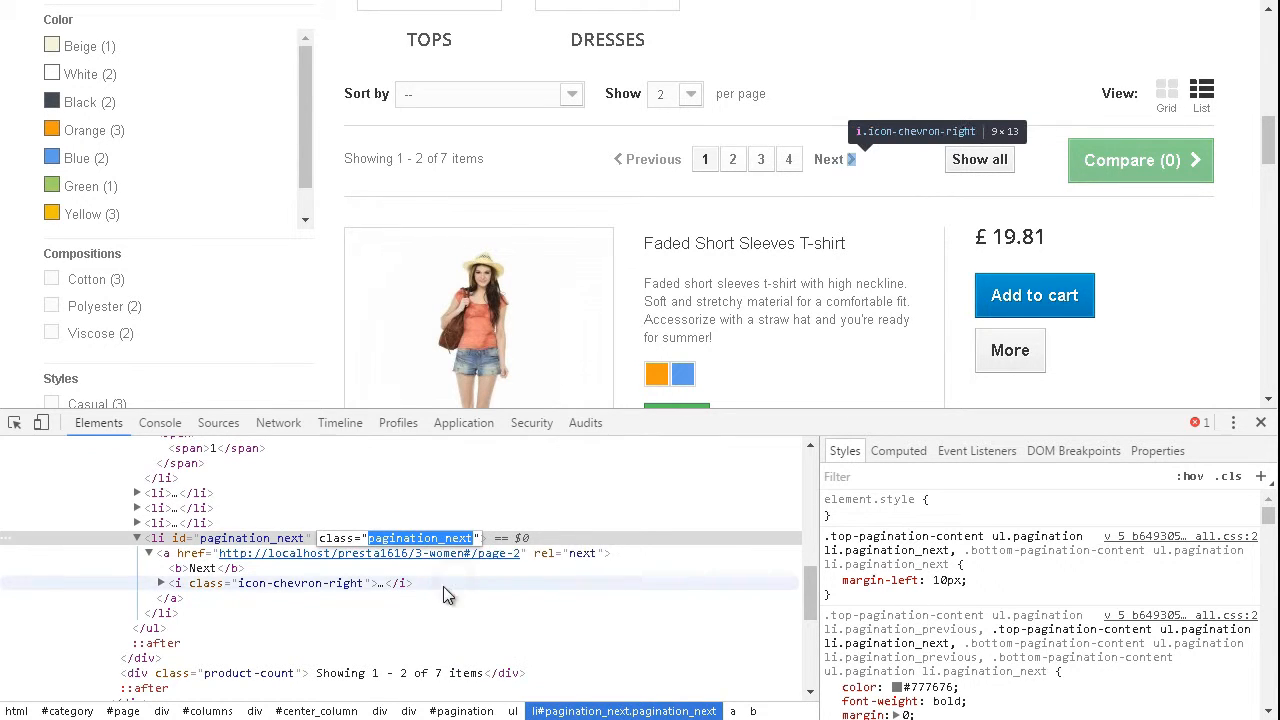
Step: Return to the module configuration and set the Next selector to li.pagination_next a:last
click(270, 1)
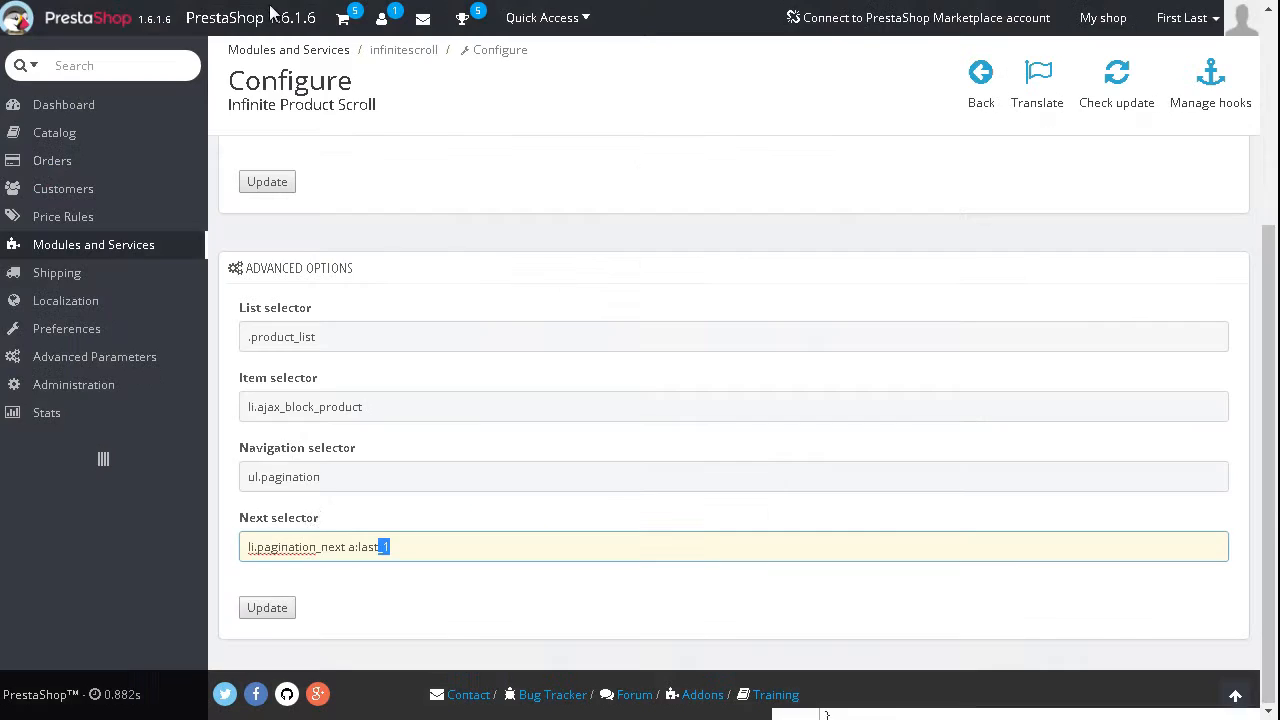
click(420, 554)
drag(460, 546, 232, 551)
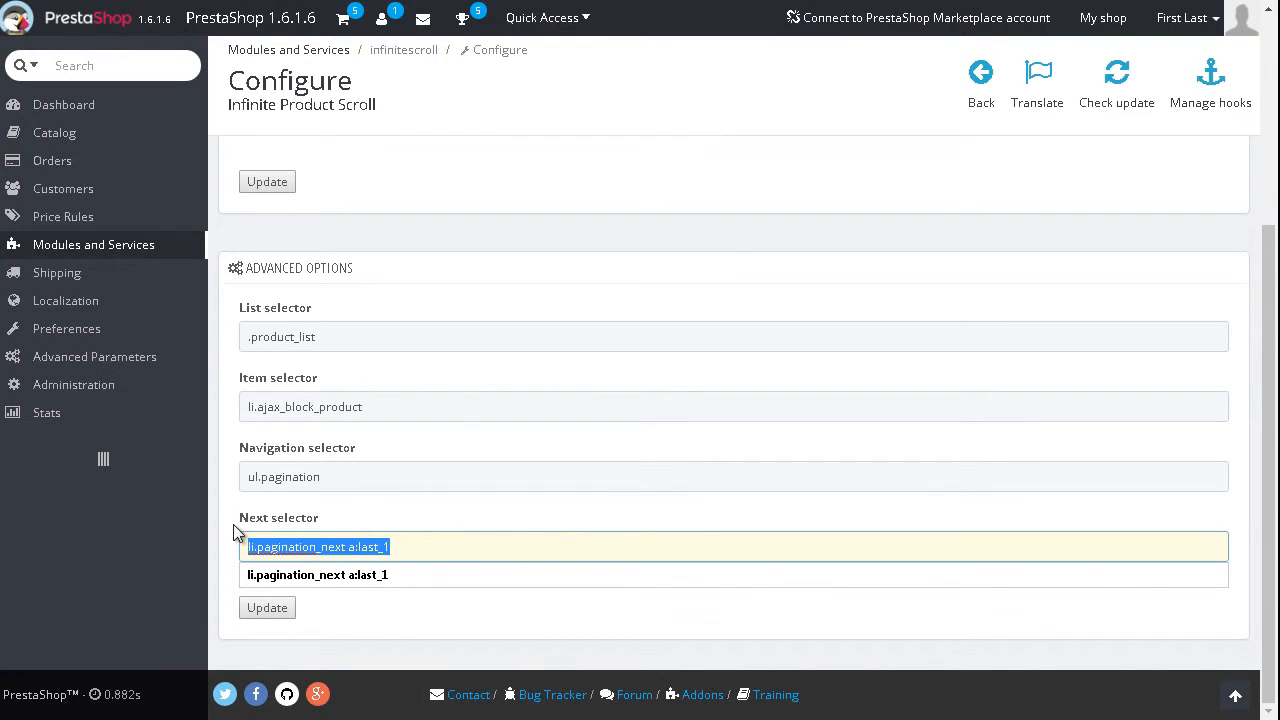
text(l)
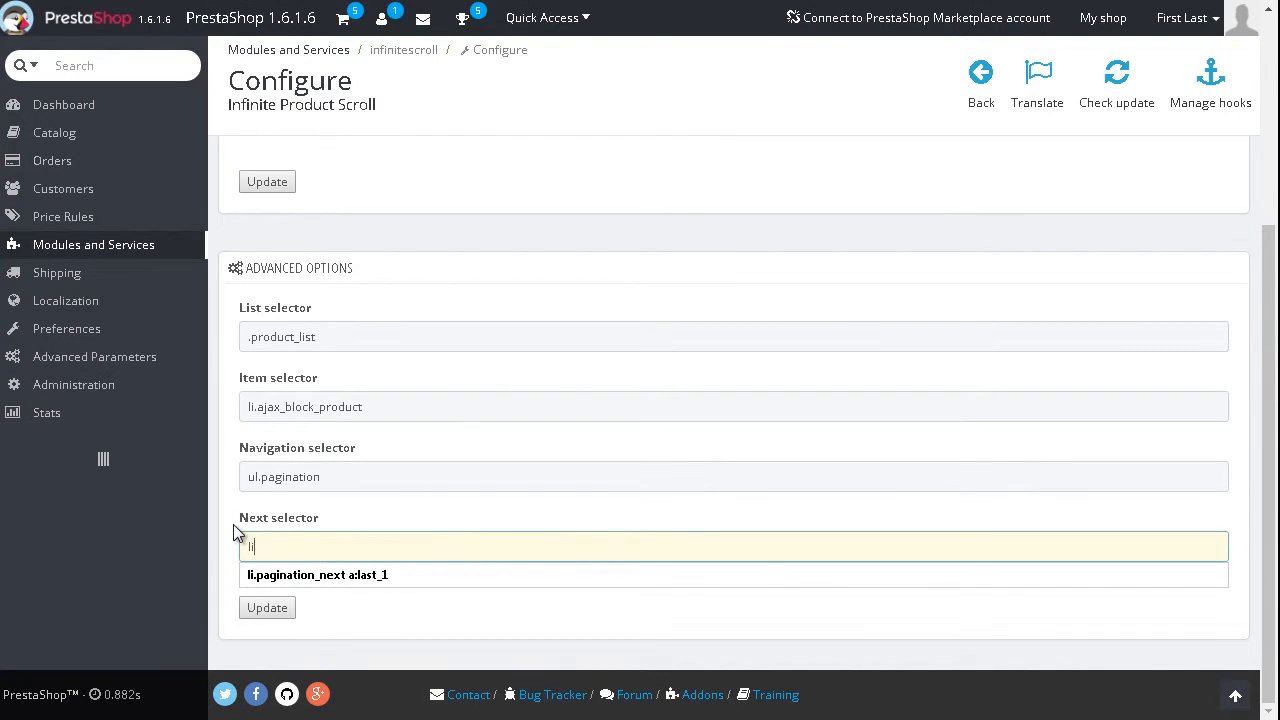
text(i.pagination_next a)
text(:last)
click(449, 515)
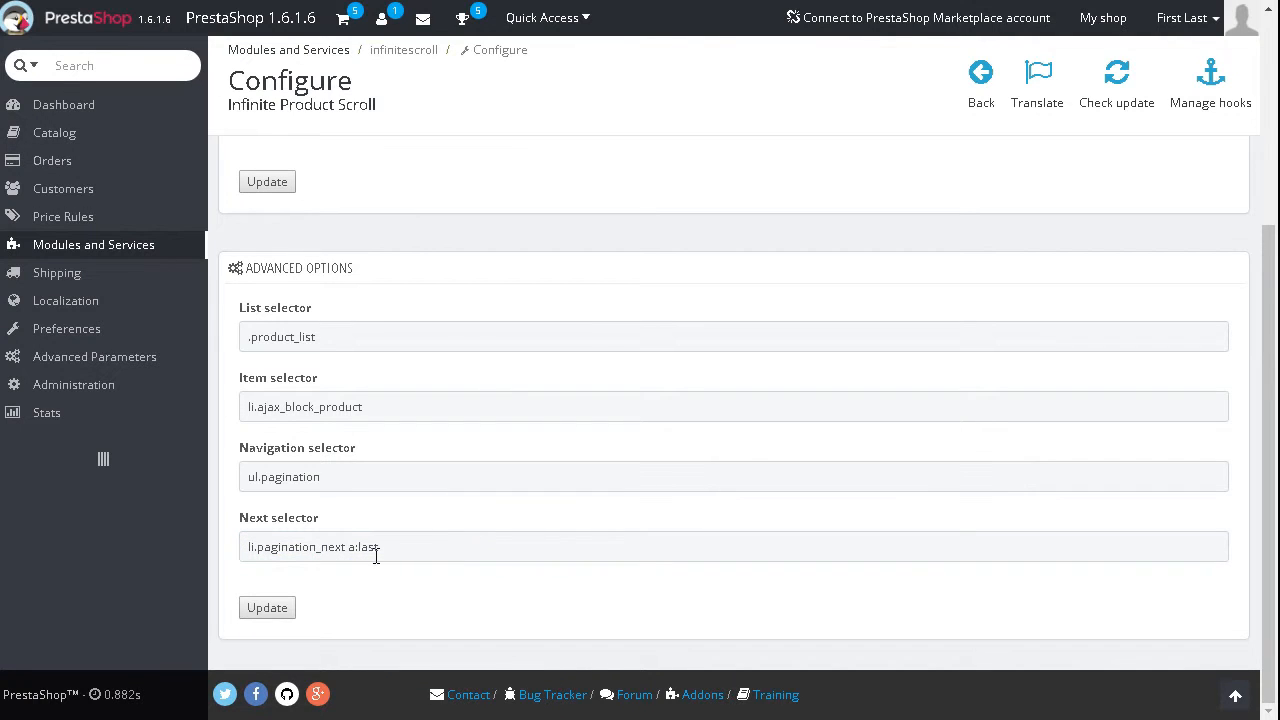
Step: Save the module's advanced options with the new selectors
click(415, 547)
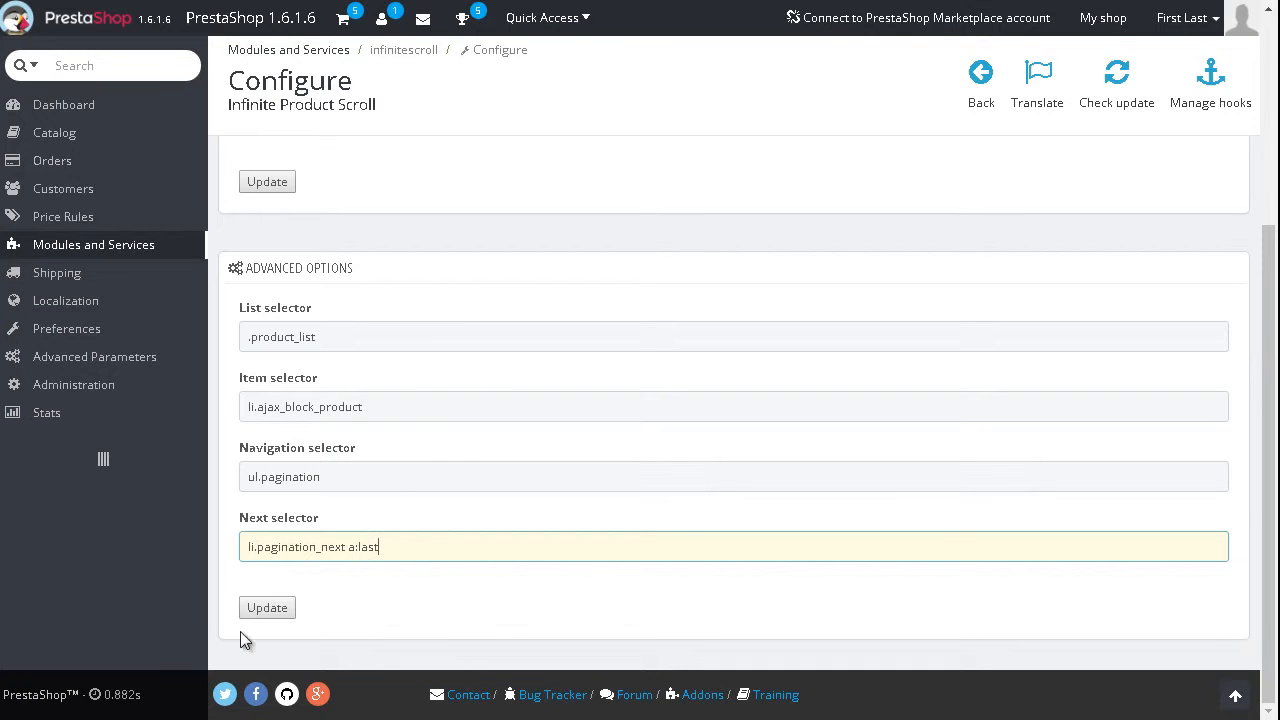
click(262, 610)
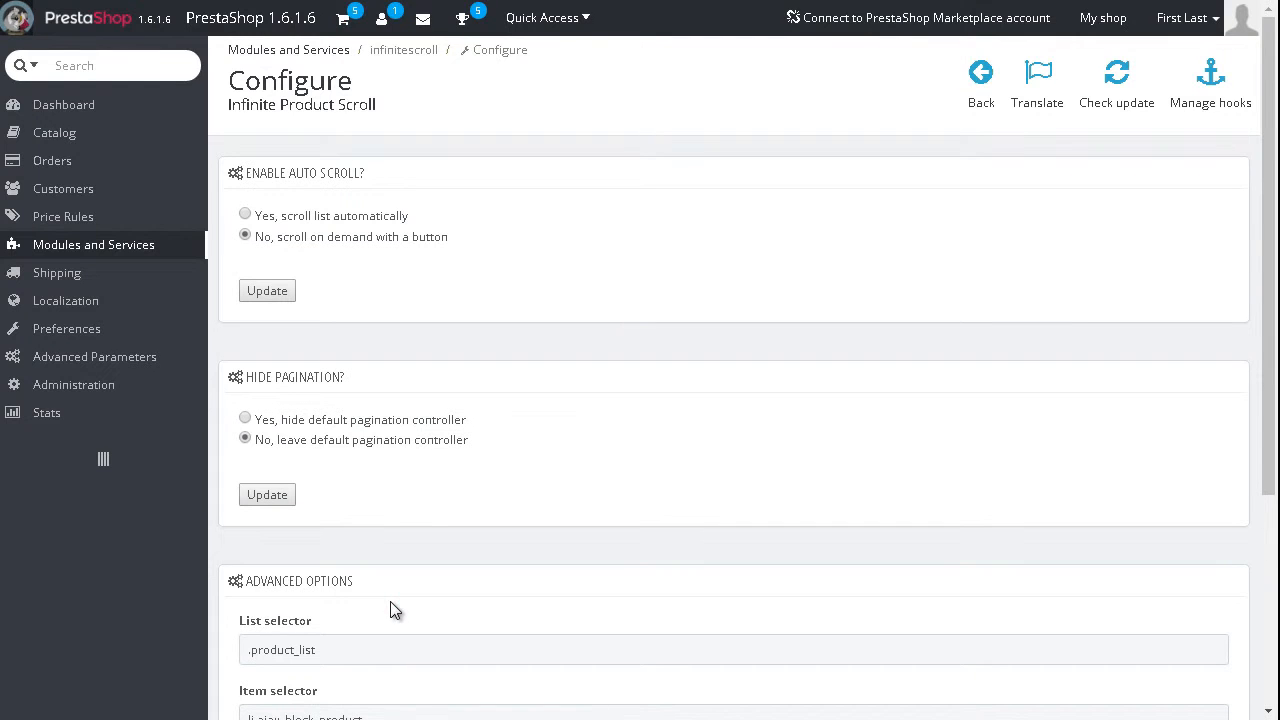
scroll(1268, 190, down, 3)
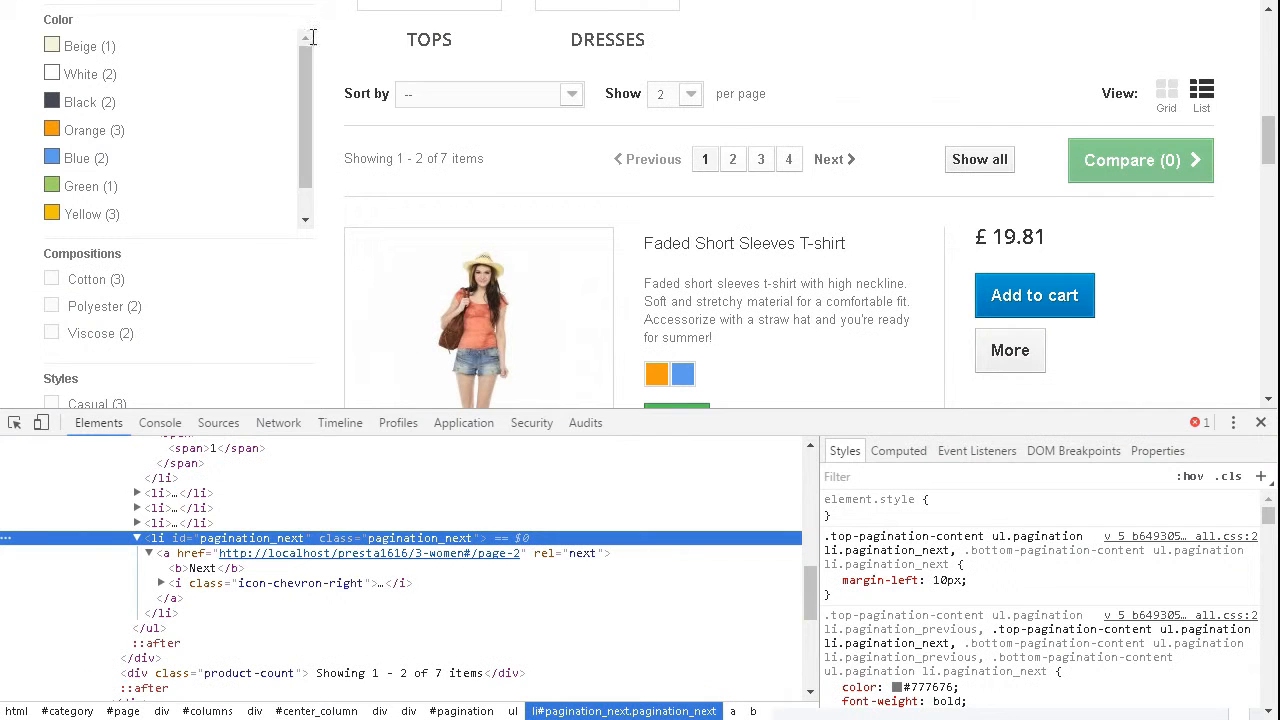
Step: Close the inspector on the storefront and reload the Women category page
click(1261, 423)
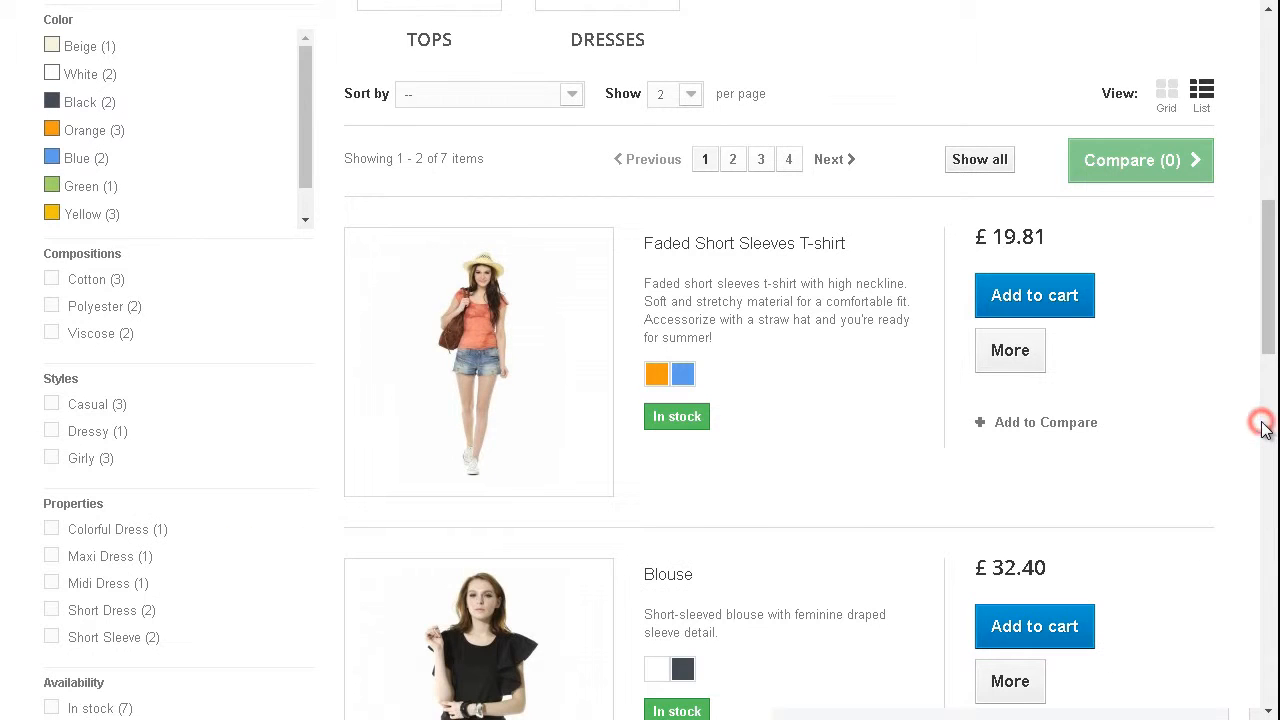
drag(1271, 315, 1265, 133)
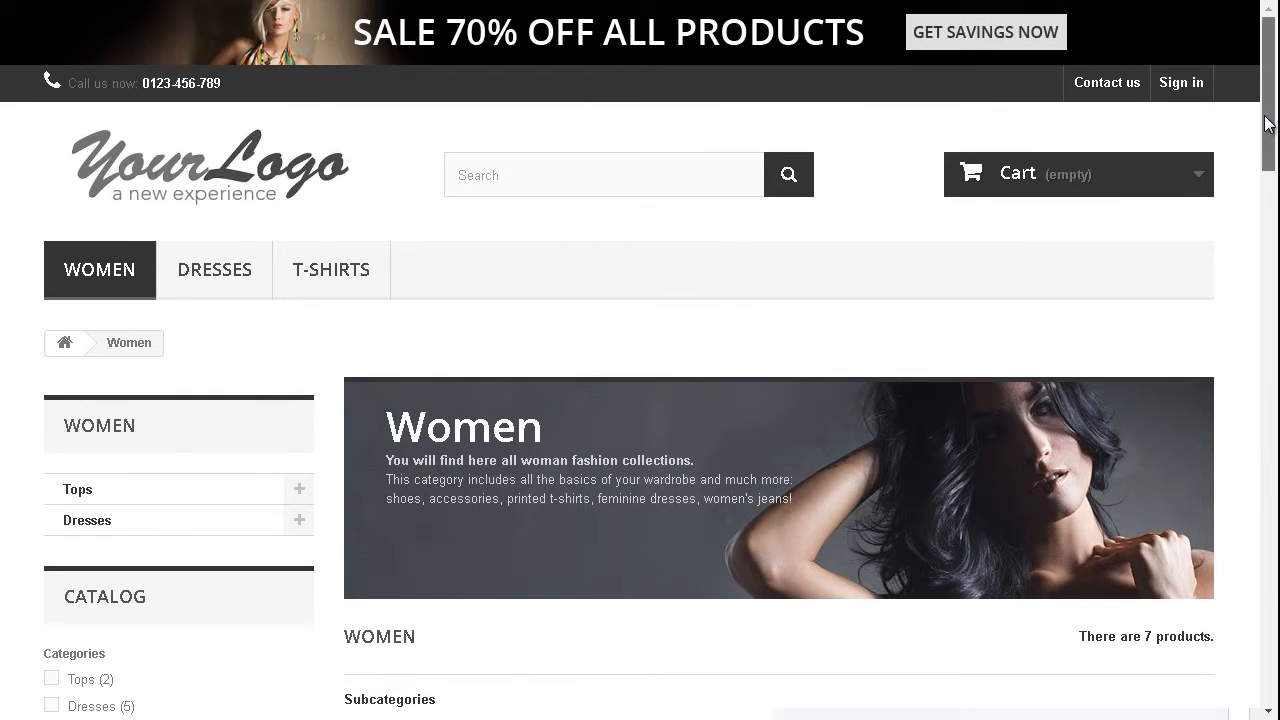
click(113, 272)
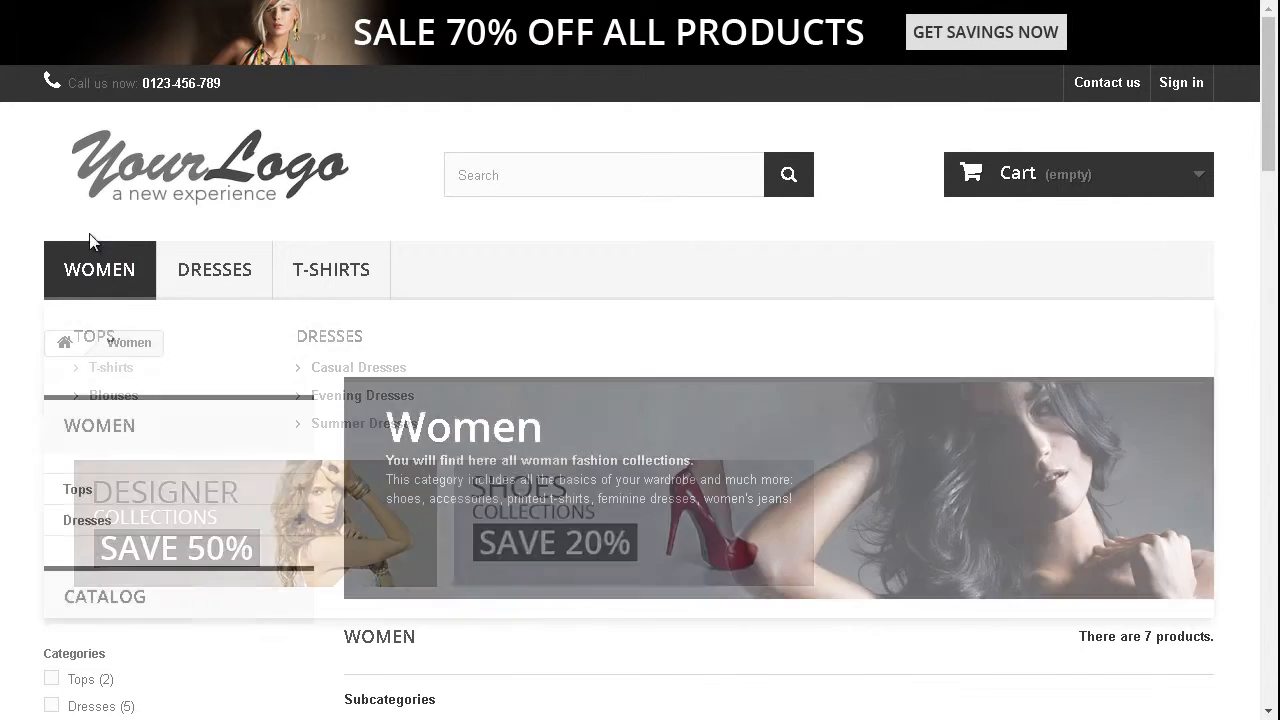
Step: Test the infinite scroll by loading more results three times below the Women product list, and check the added products and pagination
drag(1272, 79, 1268, 323)
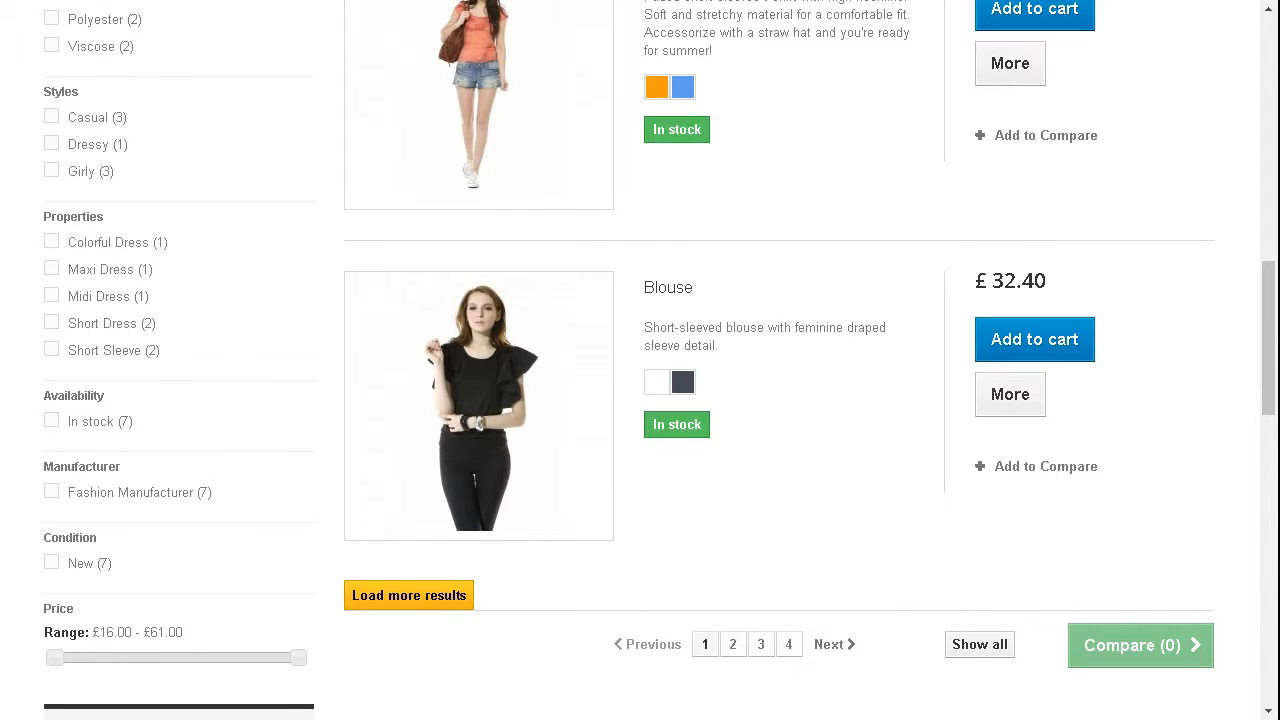
drag(1271, 320, 1274, 402)
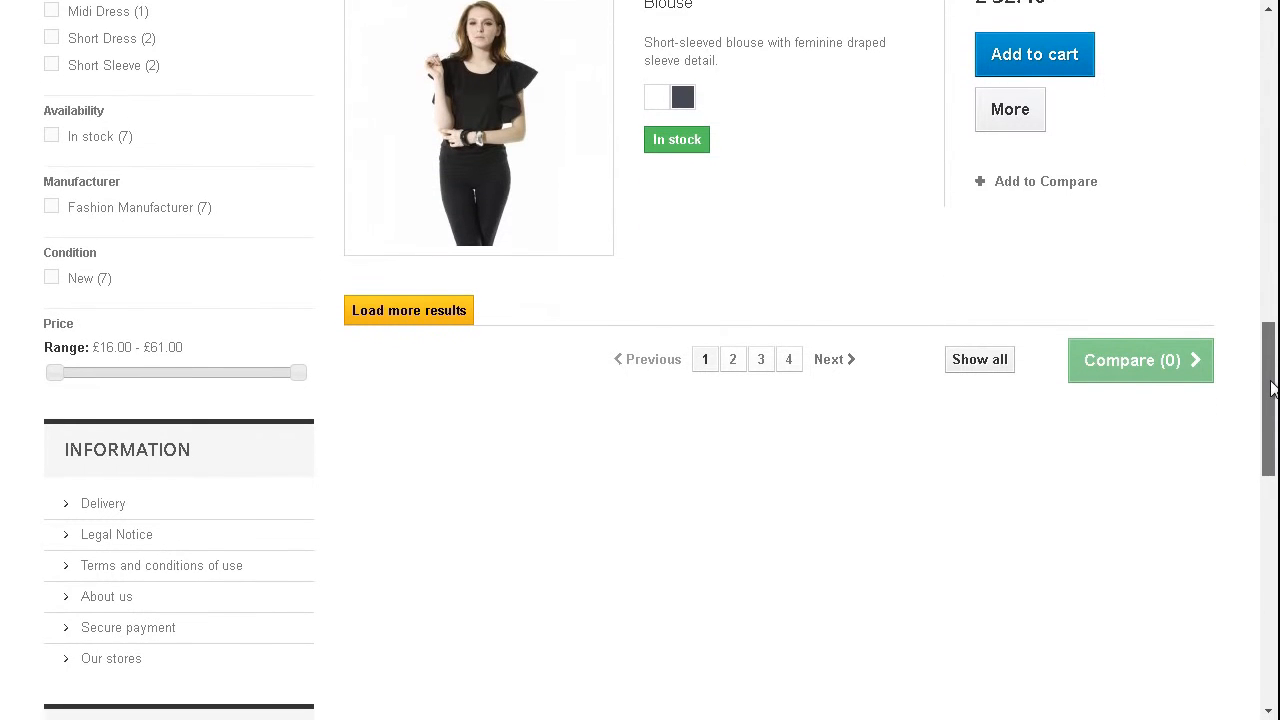
click(413, 312)
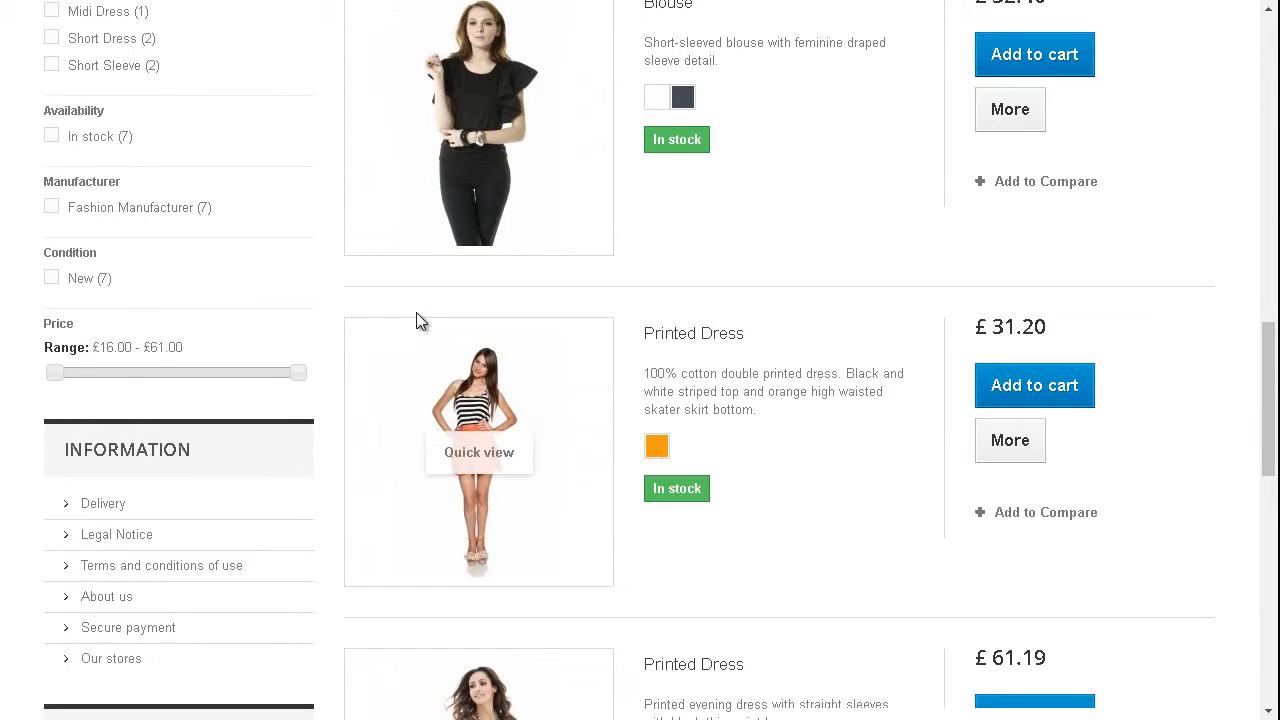
drag(1266, 371, 1274, 513)
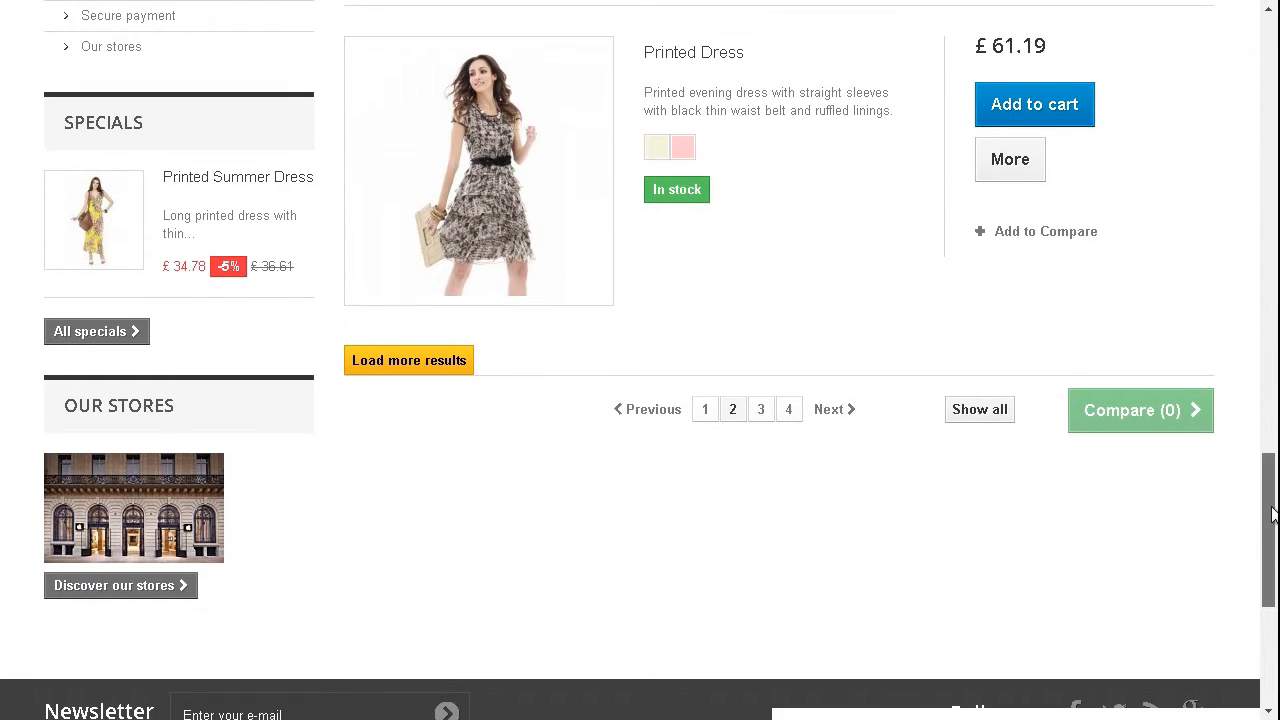
click(387, 361)
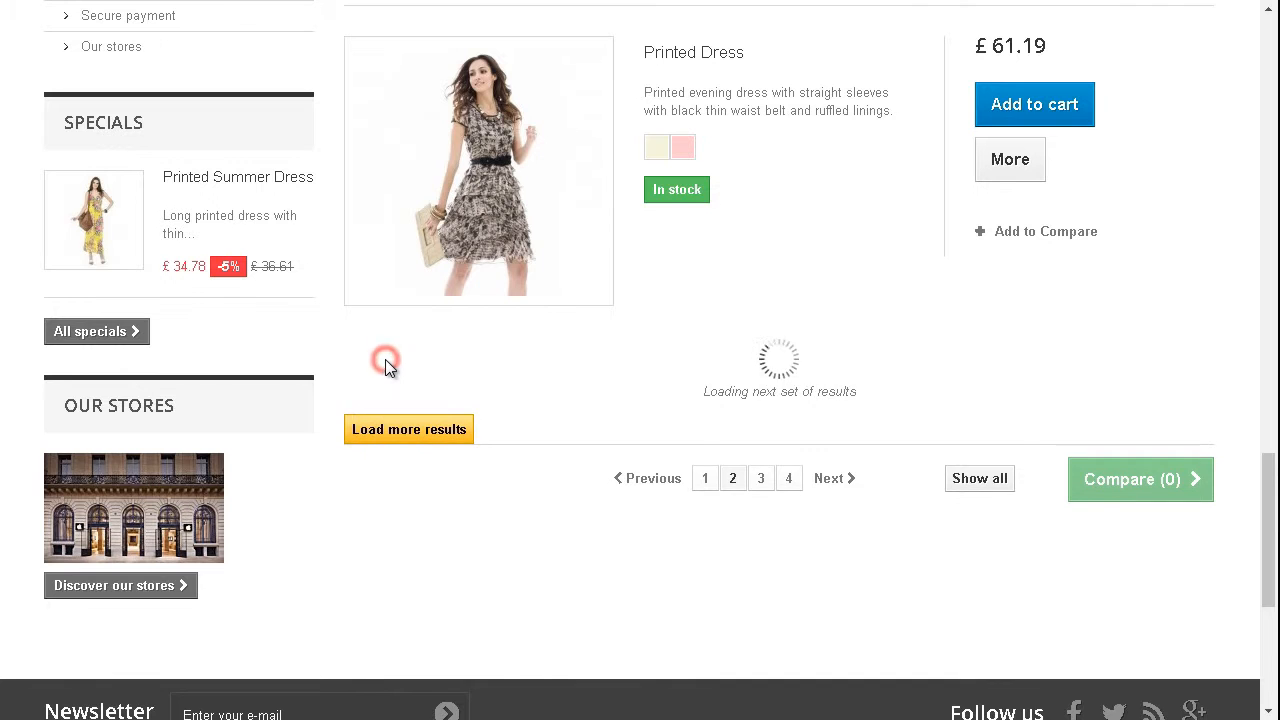
drag(1269, 418, 1275, 503)
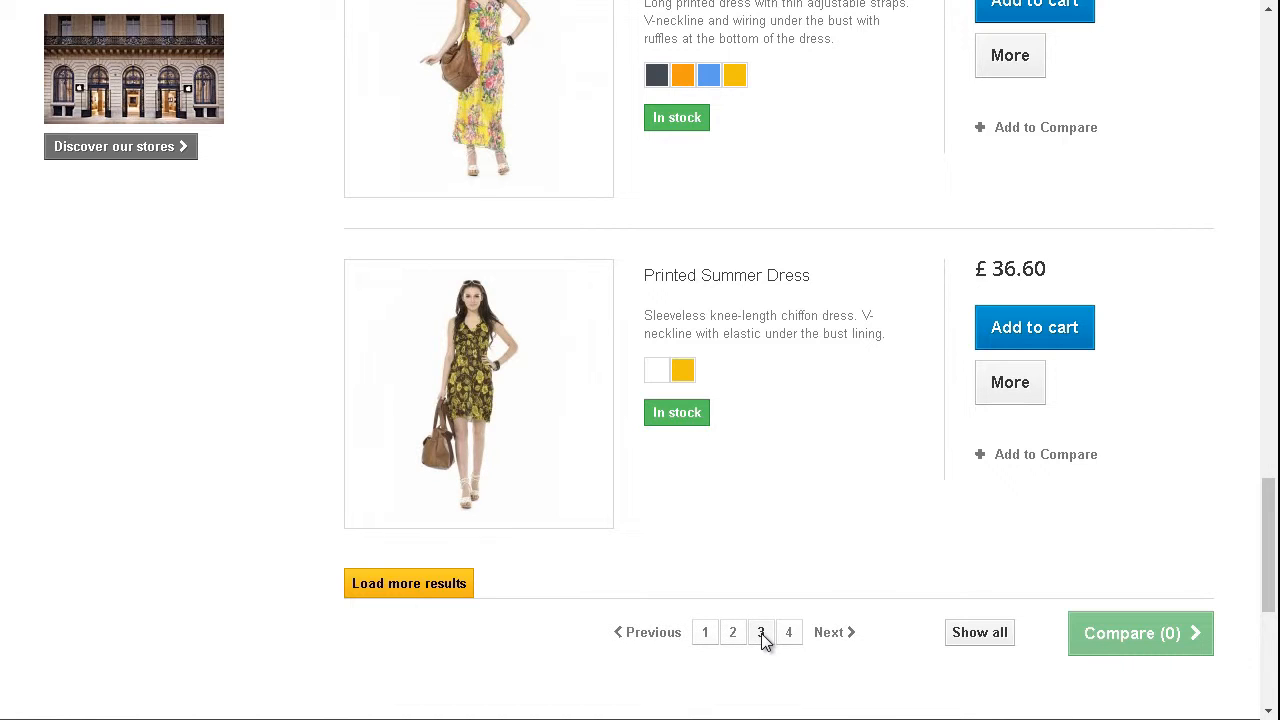
click(418, 585)
drag(1267, 461, 1267, 558)
scroll(878, 444, up, 1)
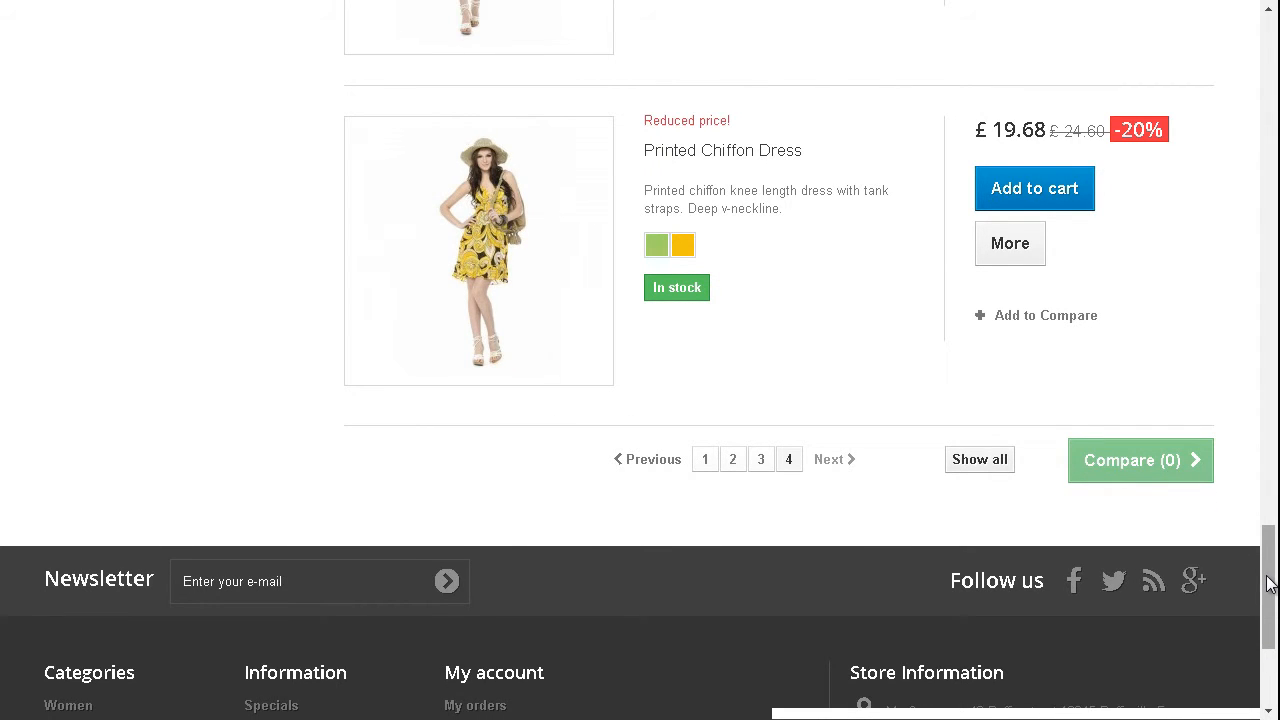
drag(1270, 598, 1270, 558)
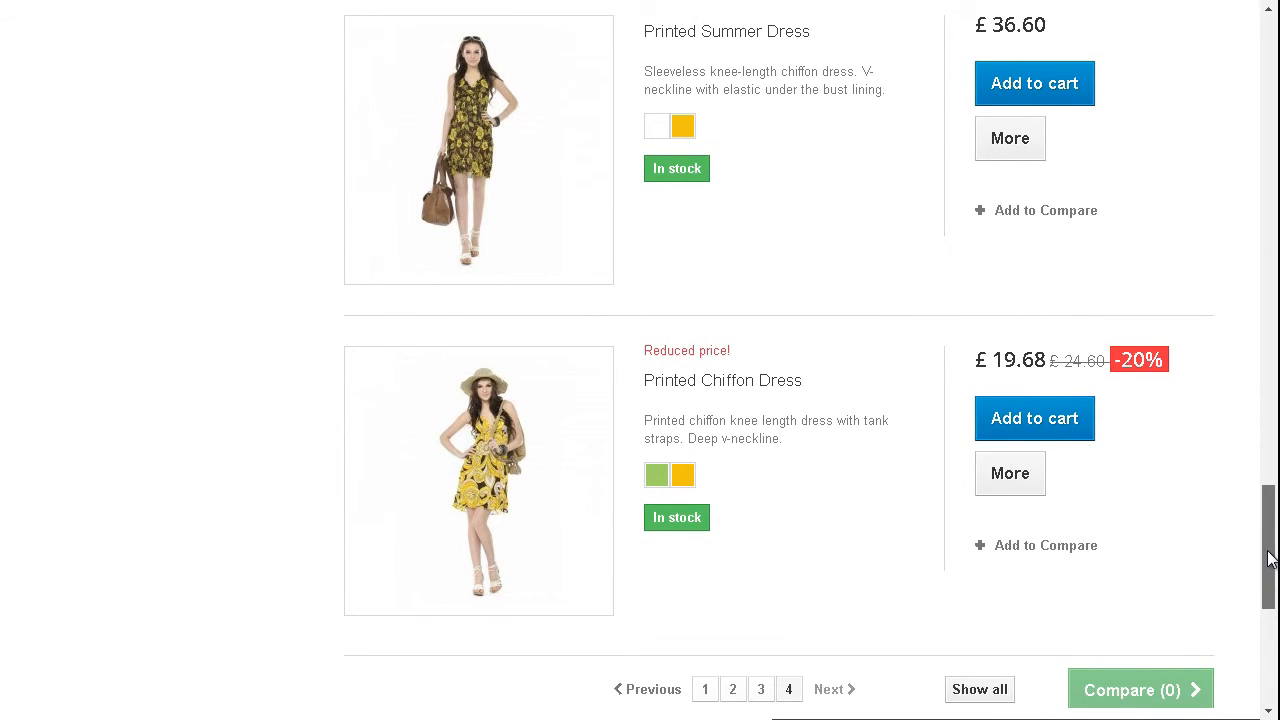
drag(1270, 558, 1270, 558)
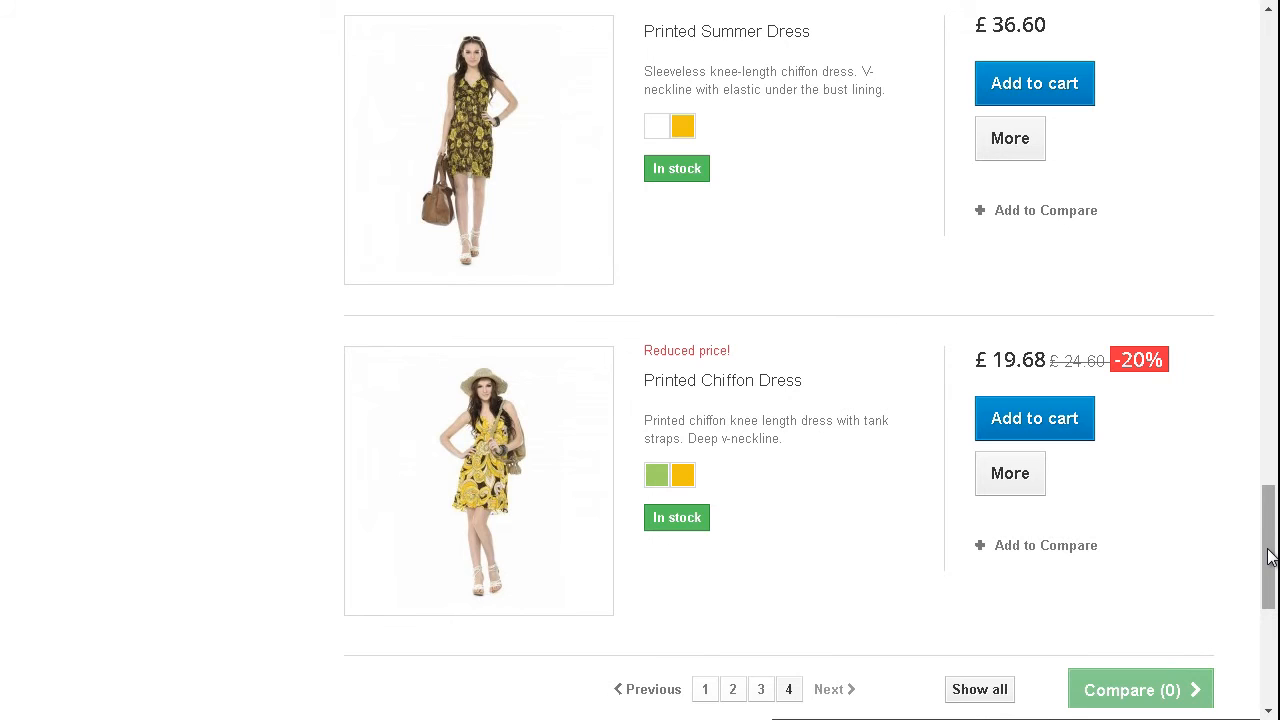